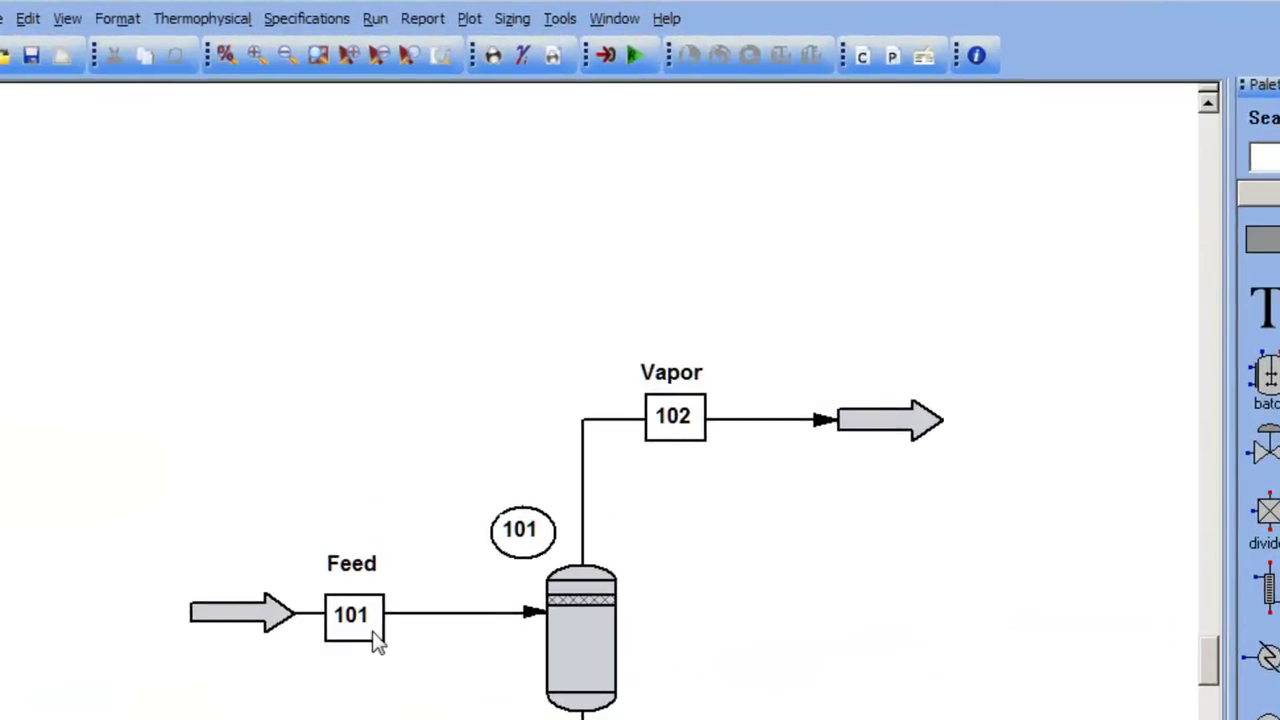
- Review the Feed stream properties, then bring up the global Engineering Unit Selection dialog
{"action": "double_click", "coordinate": [375, 643]}
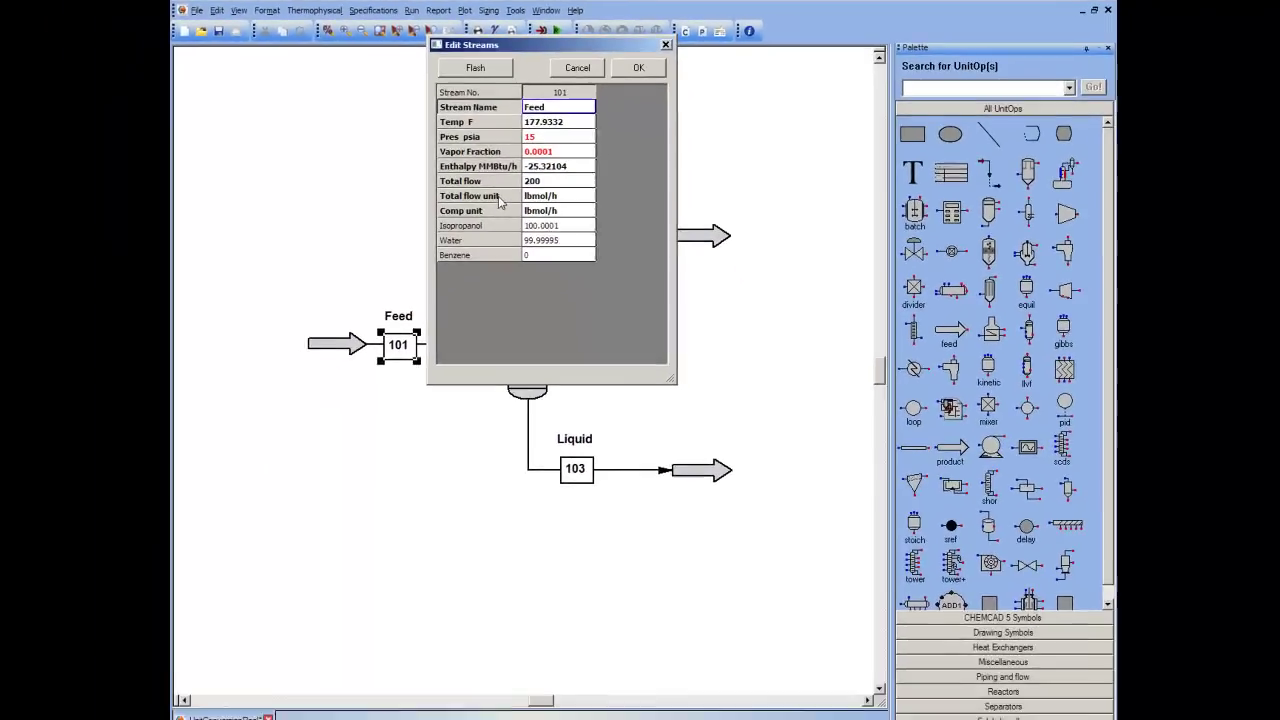
{"action": "left_click", "coordinate": [635, 66]}
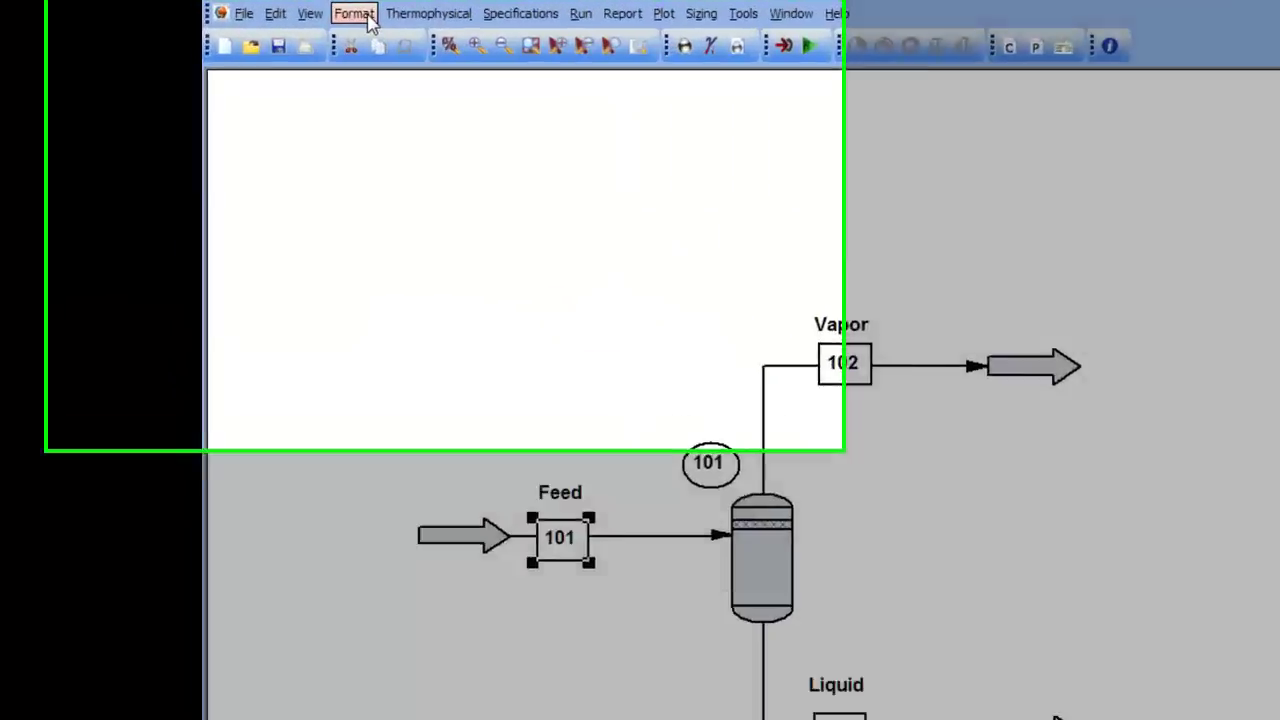
{"action": "left_click", "coordinate": [366, 16]}
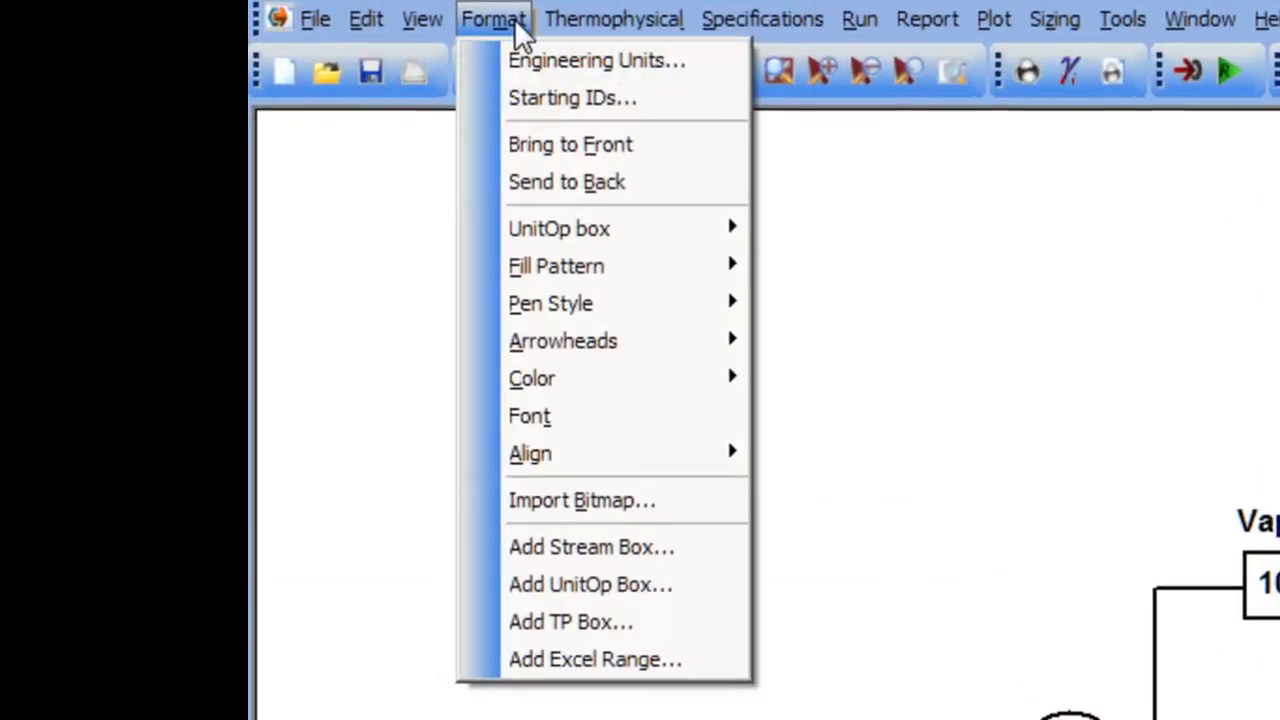
{"action": "left_click", "coordinate": [377, 43]}
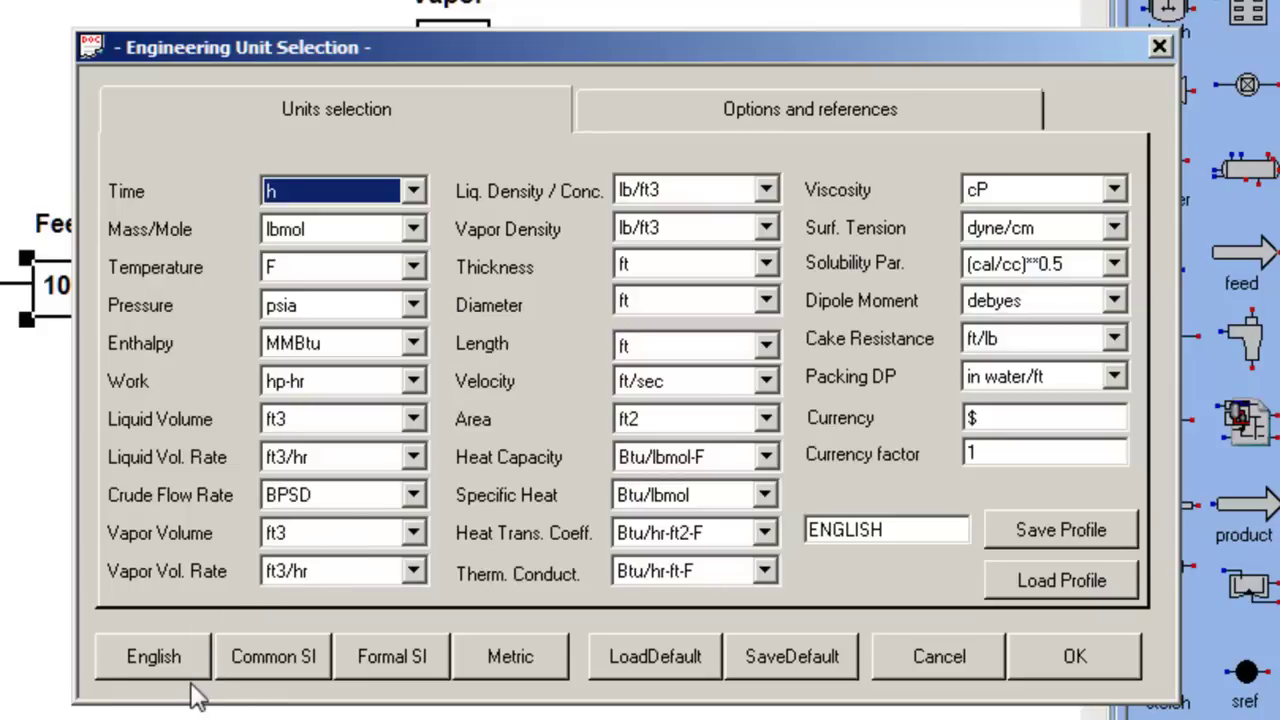
- Try the Common SI and Formal SI presets, ending on the Metric unit set
{"action": "left_click", "coordinate": [268, 672]}
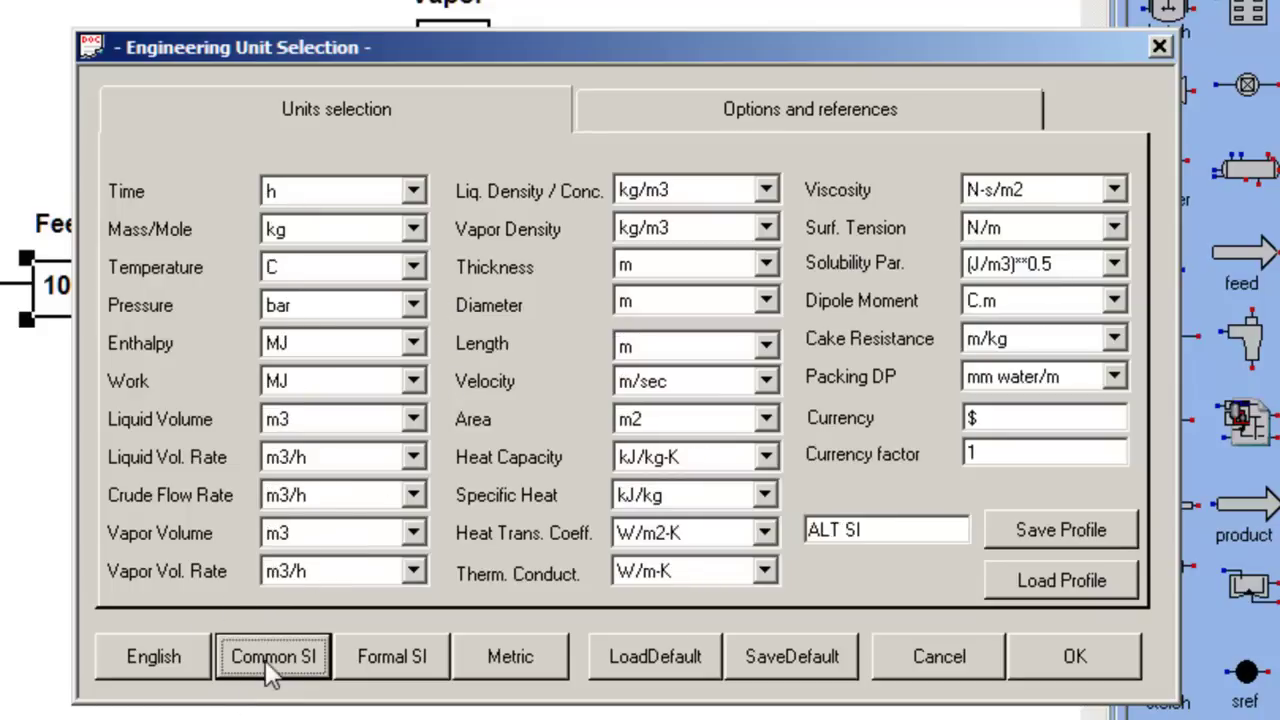
{"action": "left_click", "coordinate": [366, 668]}
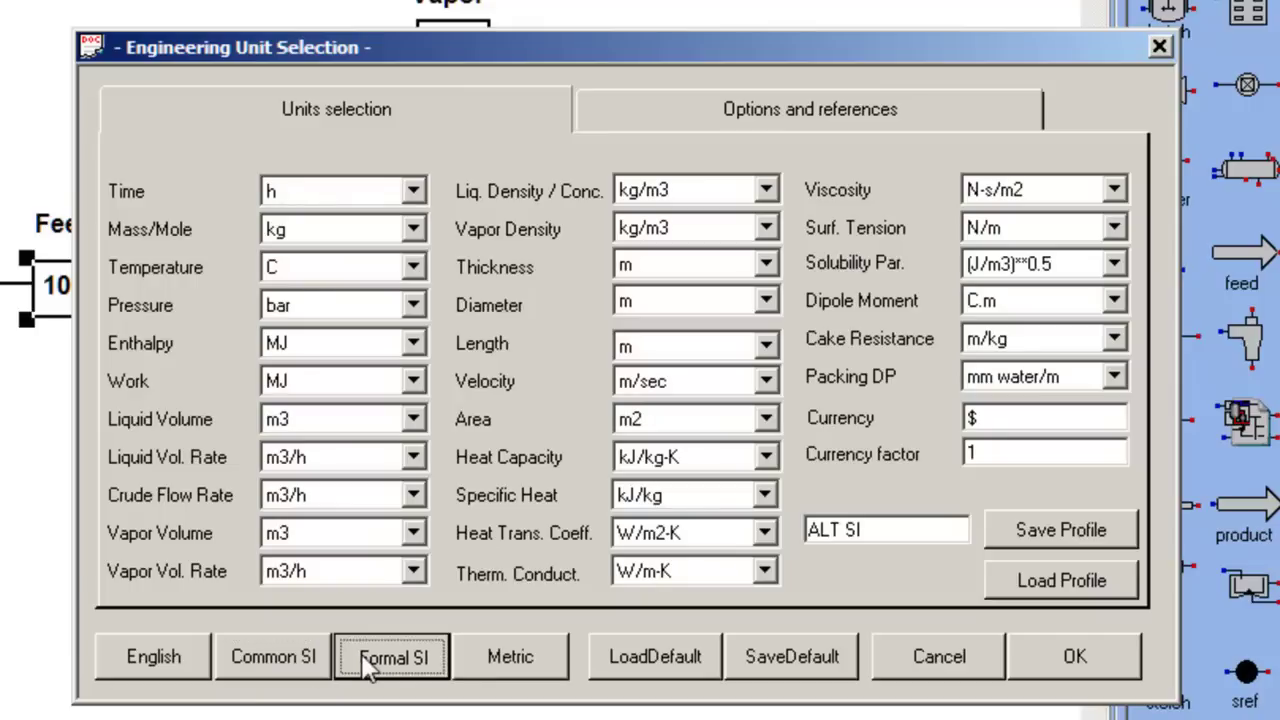
{"action": "left_click", "coordinate": [482, 668]}
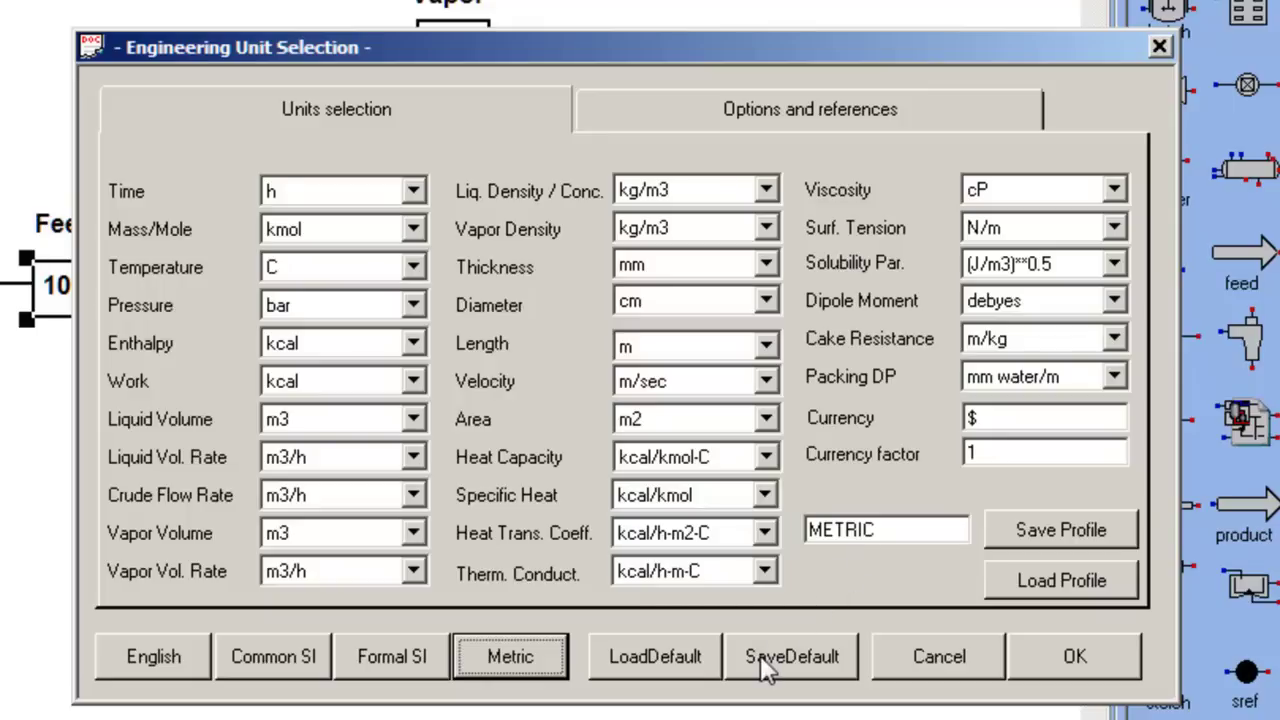
- Load the English units, set Mass/Mole to lb, and select the ENGLISH profile name
{"action": "left_click", "coordinate": [179, 652]}
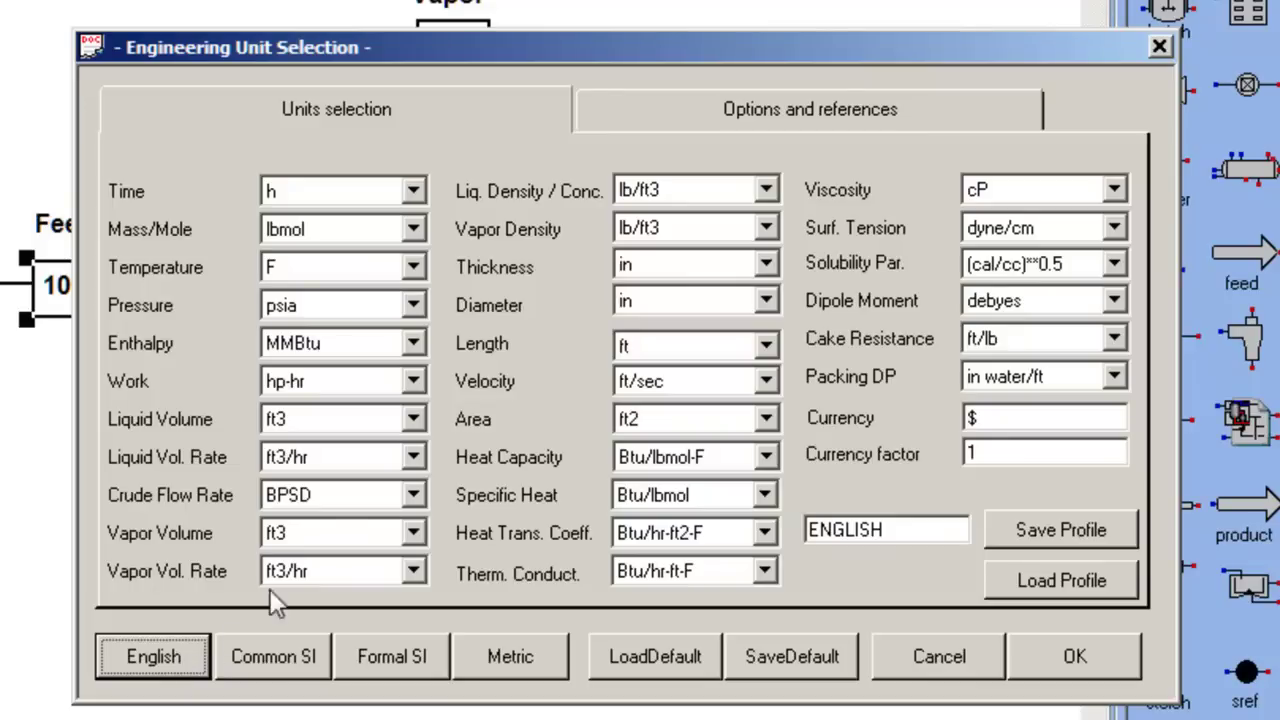
{"action": "left_click", "coordinate": [413, 230]}
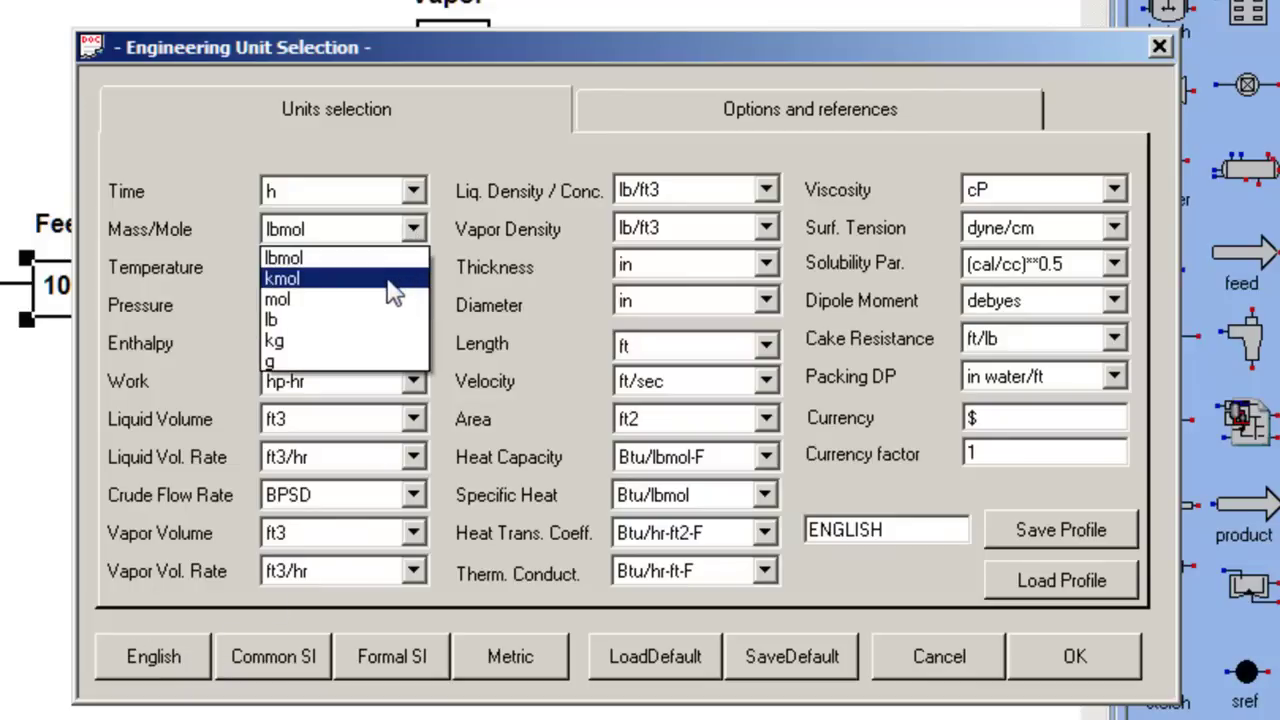
{"action": "left_click", "coordinate": [372, 321]}
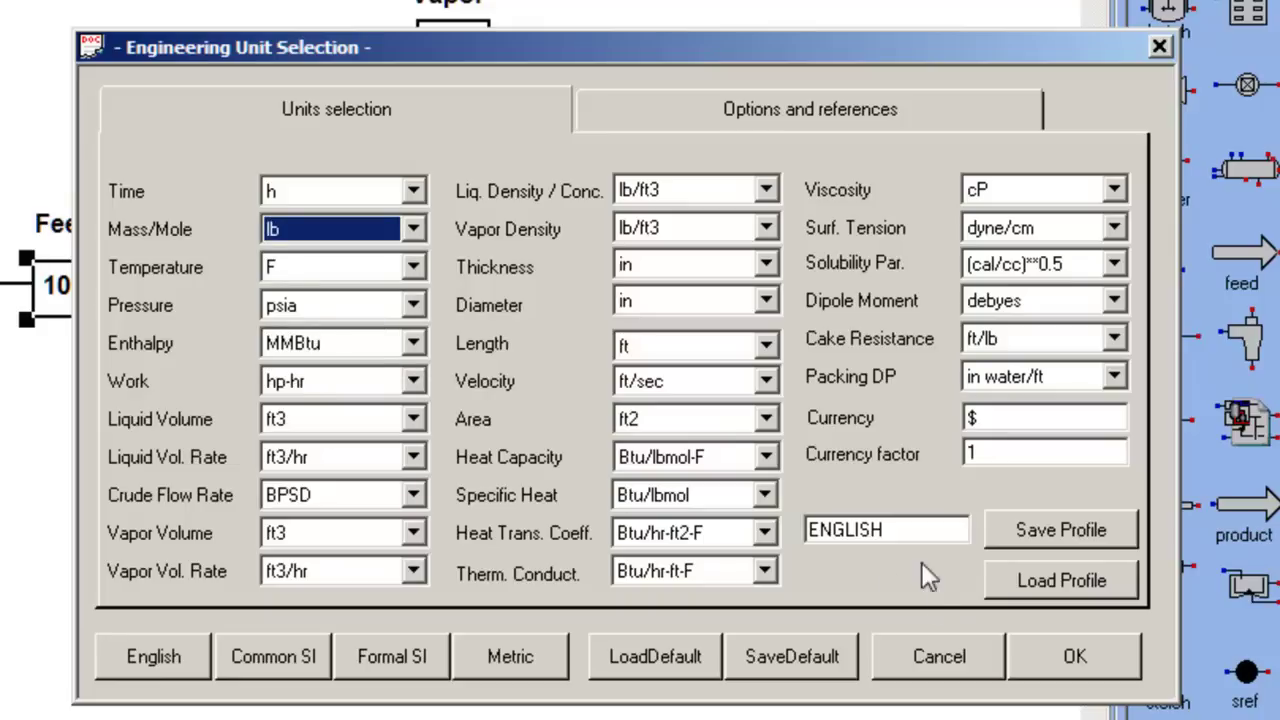
{"action": "left_click_drag", "start_coordinate": [928, 530], "coordinate": [806, 530]}
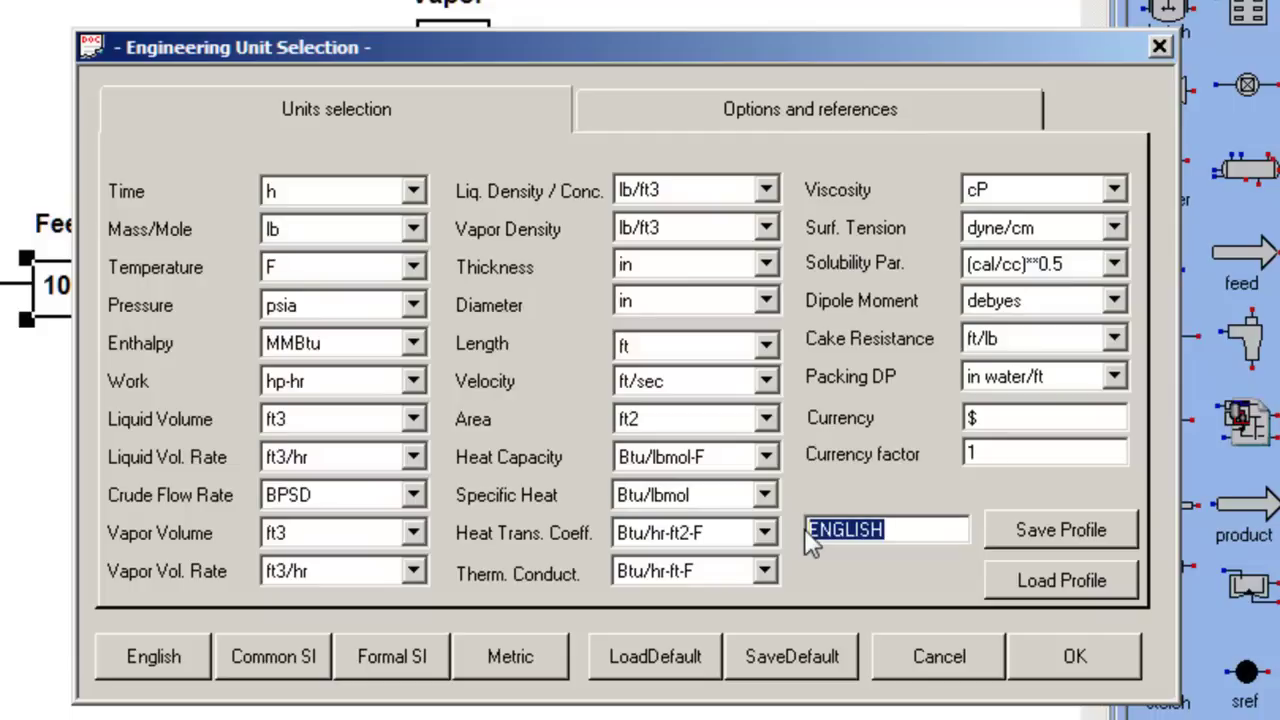
- Save these units as profile 'ChemicalsUnited' and apply them to the flowsheet
{"action": "type", "text": "Chemical"}
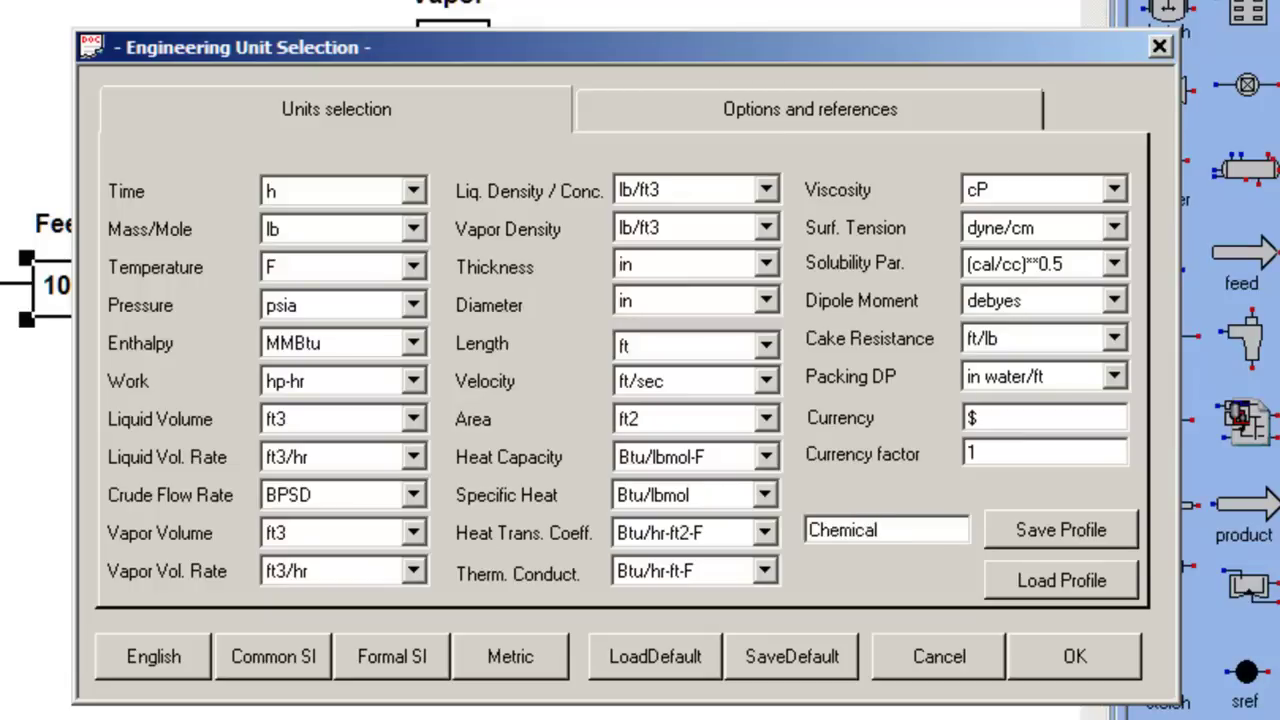
{"action": "type", "text": "sUnited"}
{"action": "left_click", "coordinate": [1058, 533]}
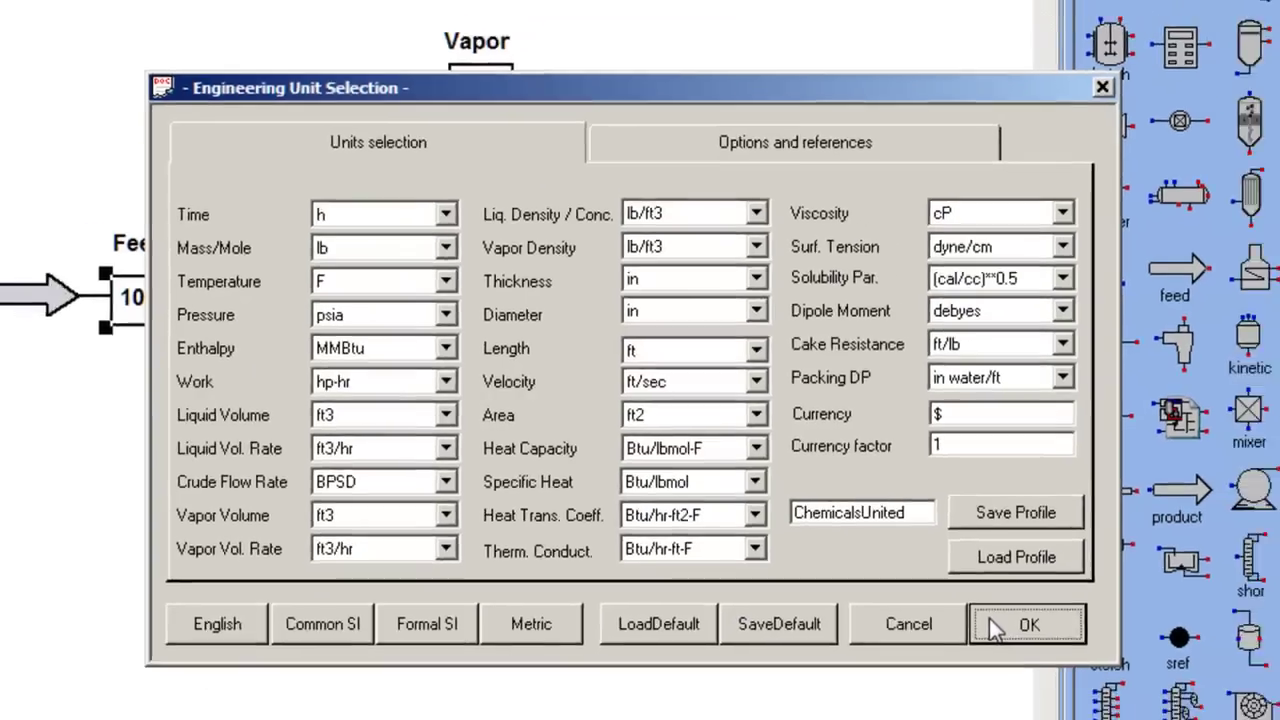
{"action": "left_click", "coordinate": [1035, 658]}
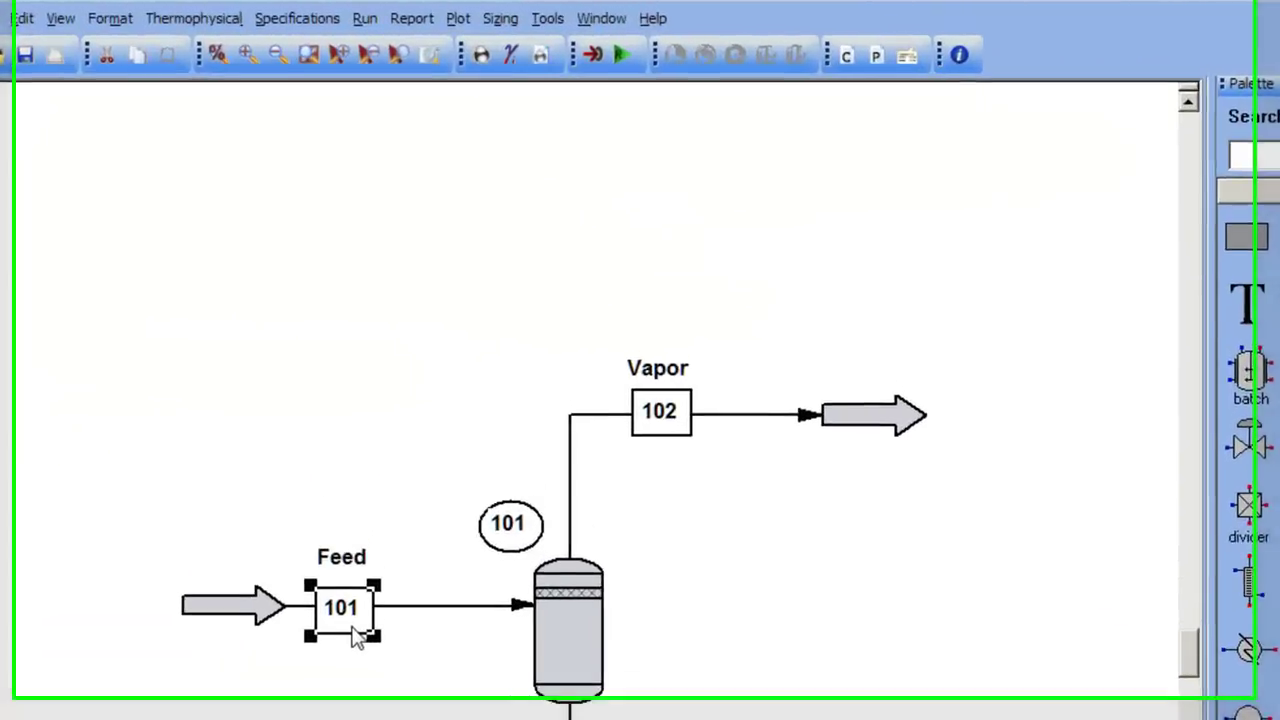
{"action": "double_click", "coordinate": [404, 356]}
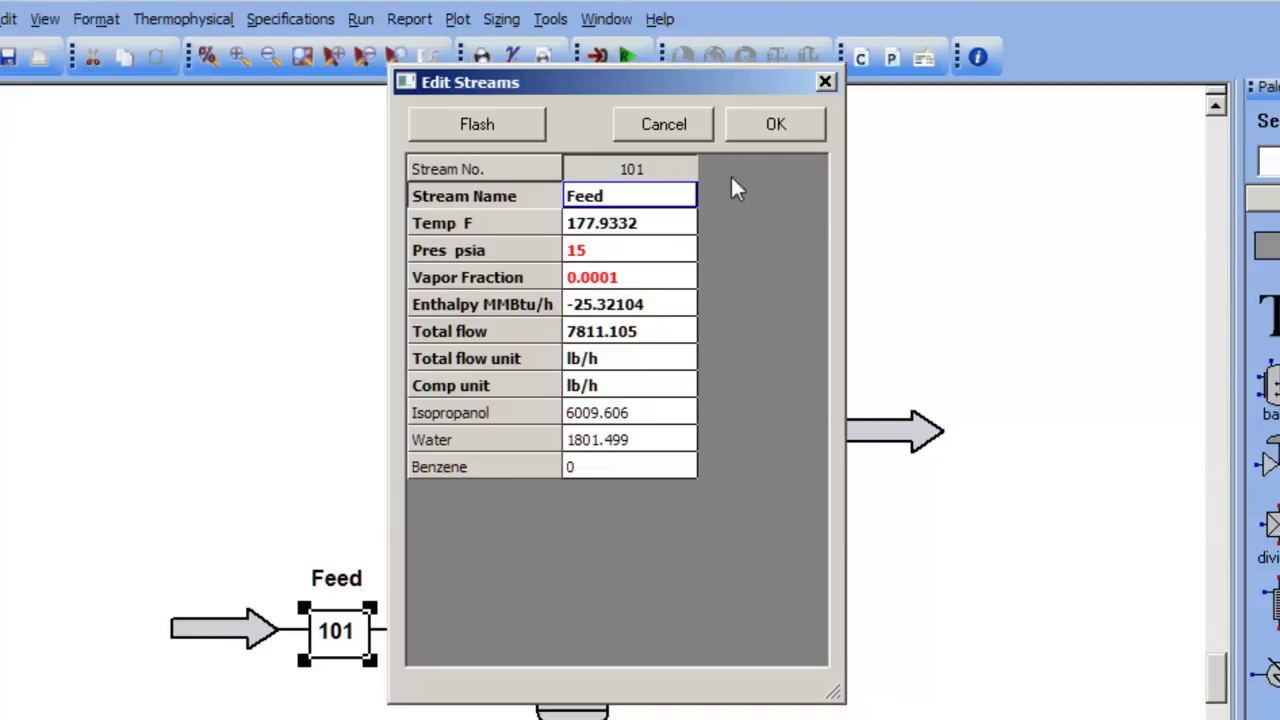
{"action": "left_click", "coordinate": [779, 123]}
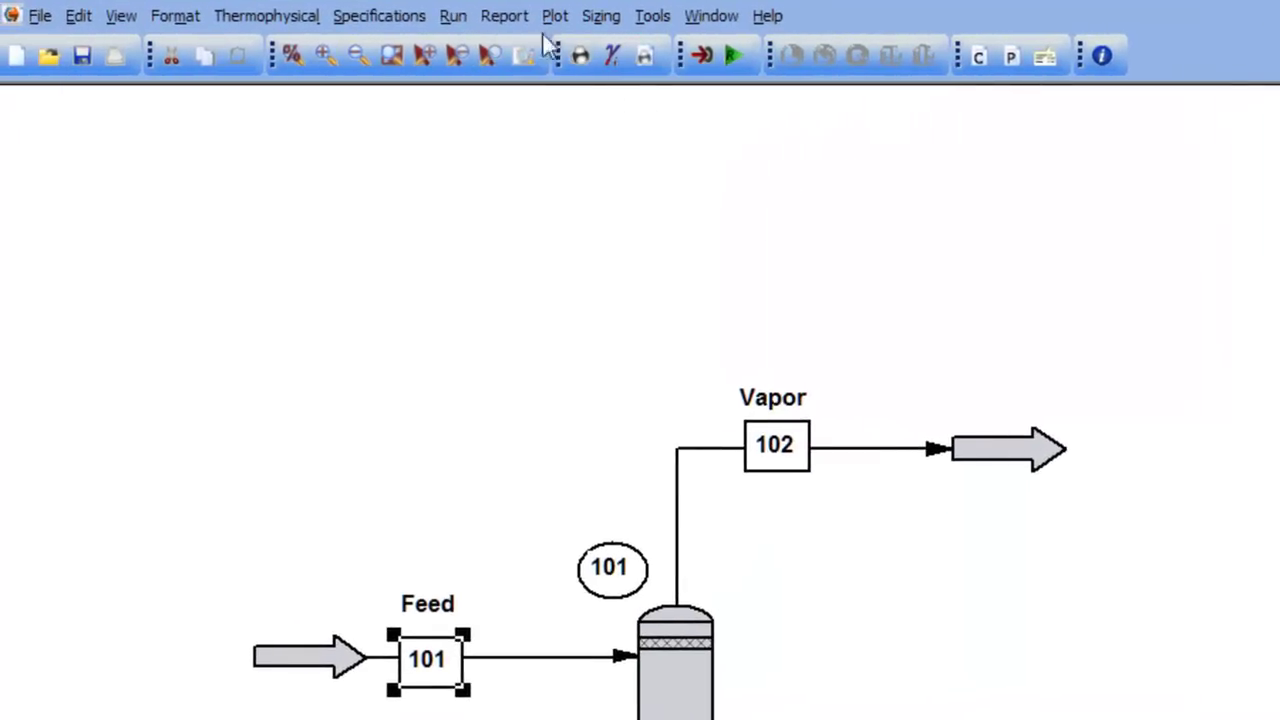
{"action": "left_click", "coordinate": [505, 17]}
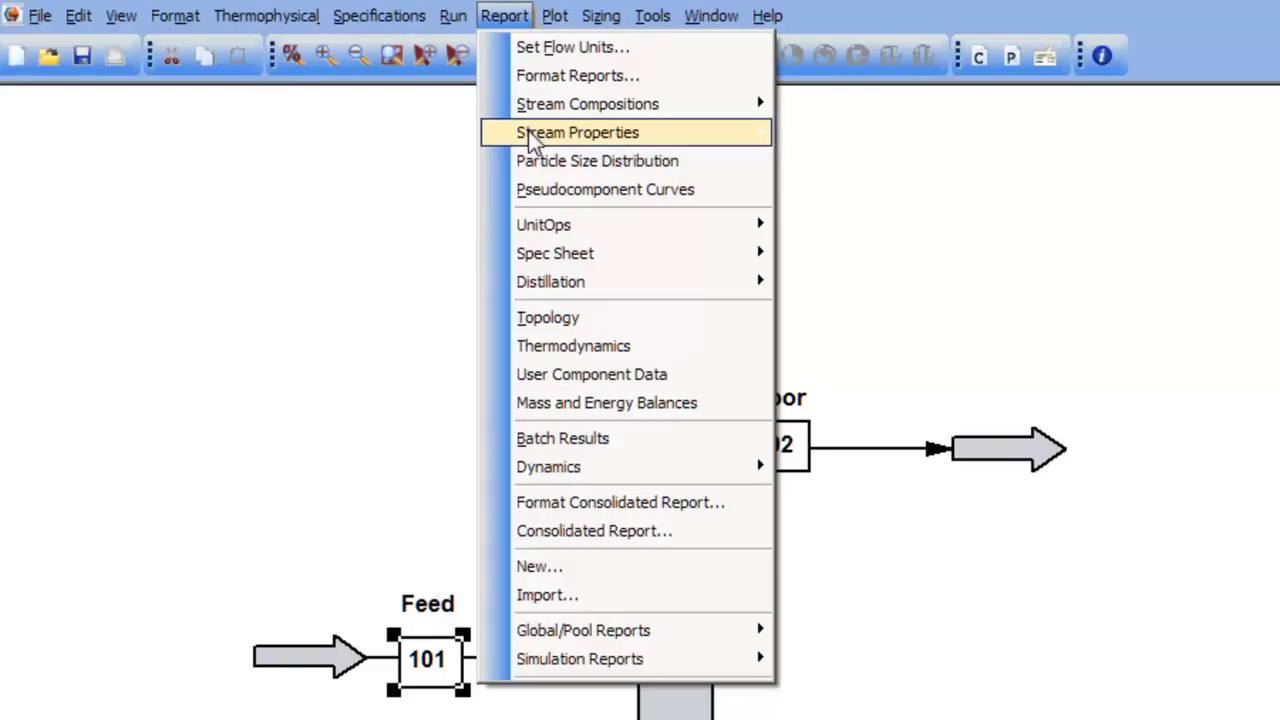
{"action": "mouse_move", "coordinate": [536, 140]}
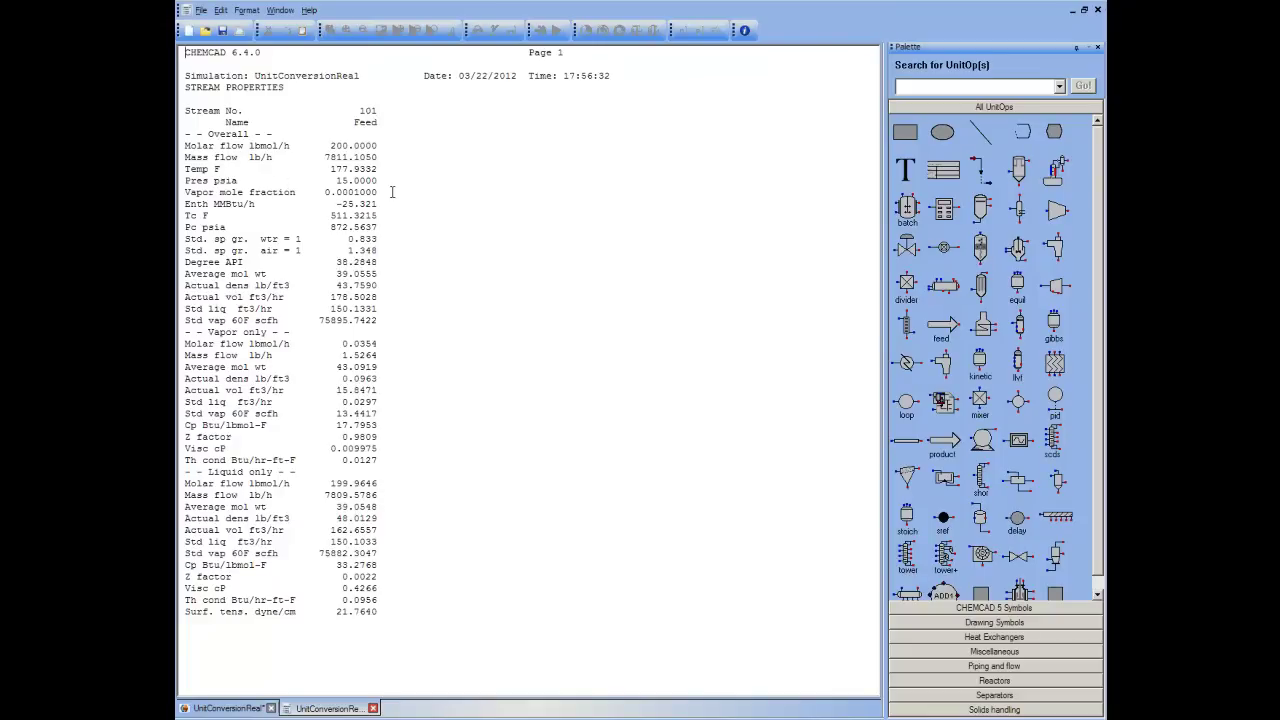
{"action": "left_click", "coordinate": [377, 708]}
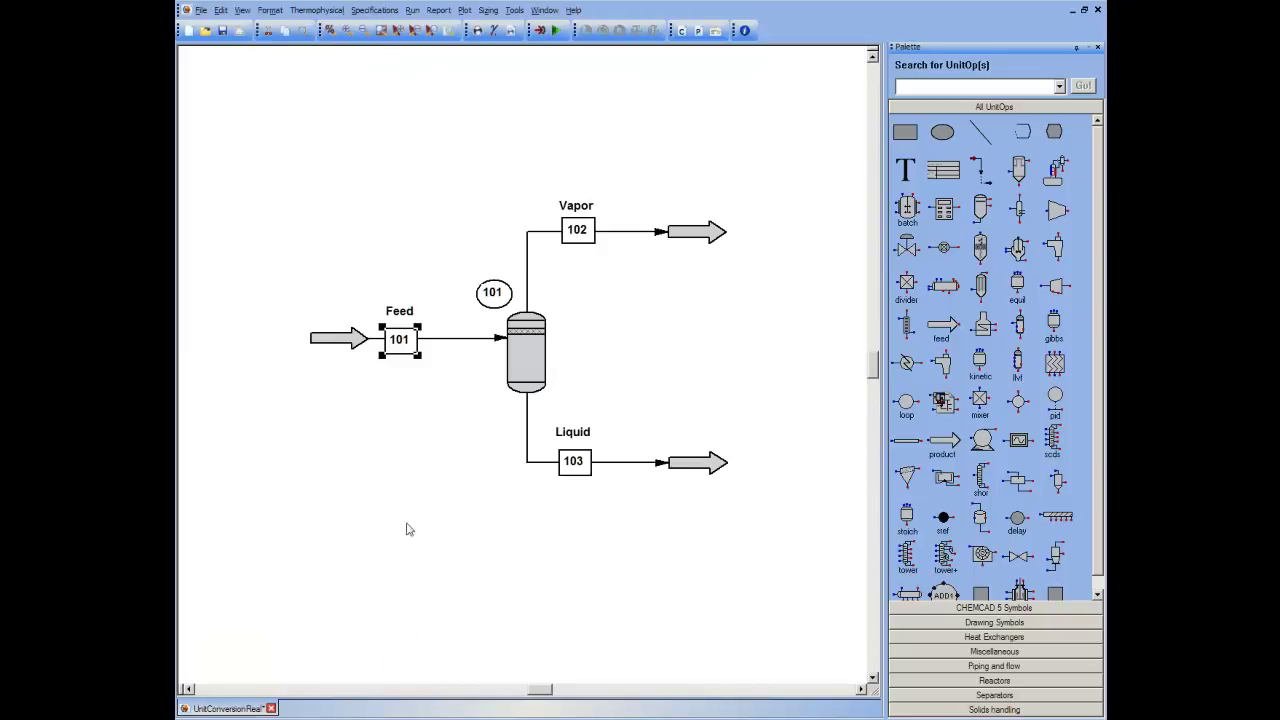
{"action": "double_click", "coordinate": [579, 240]}
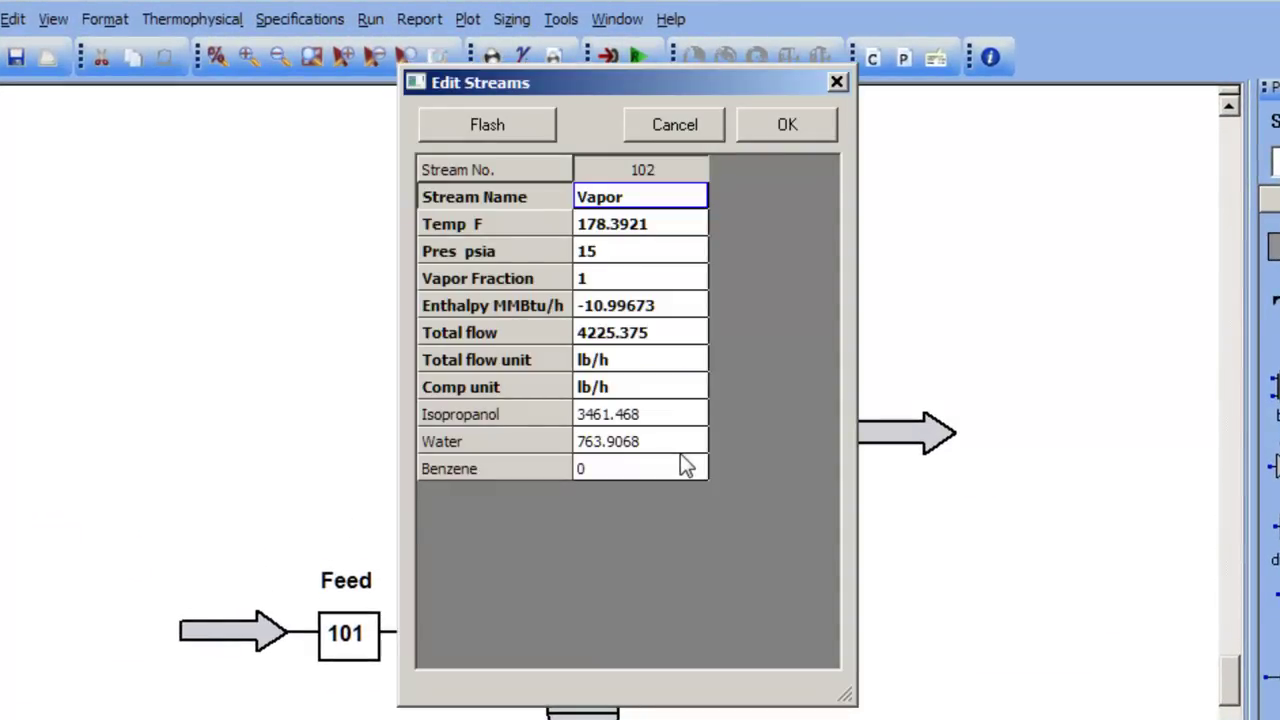
{"action": "left_click", "coordinate": [806, 137]}
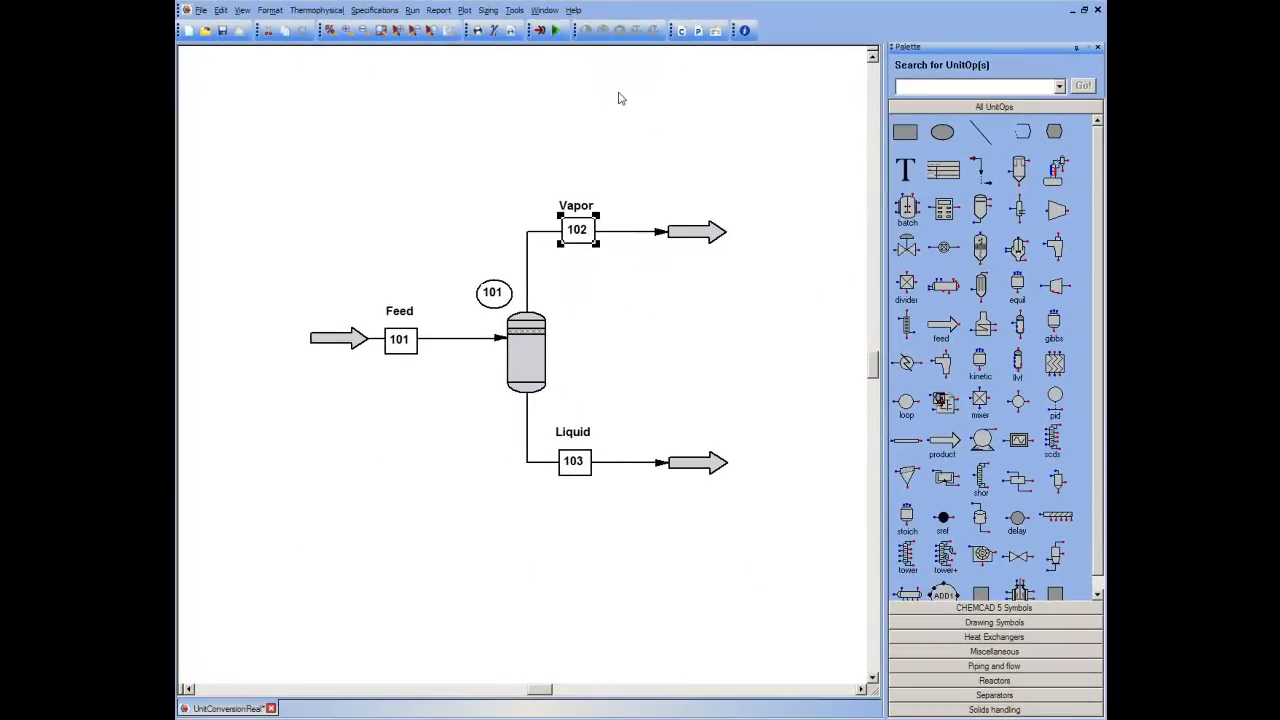
{"action": "left_click", "coordinate": [618, 98]}
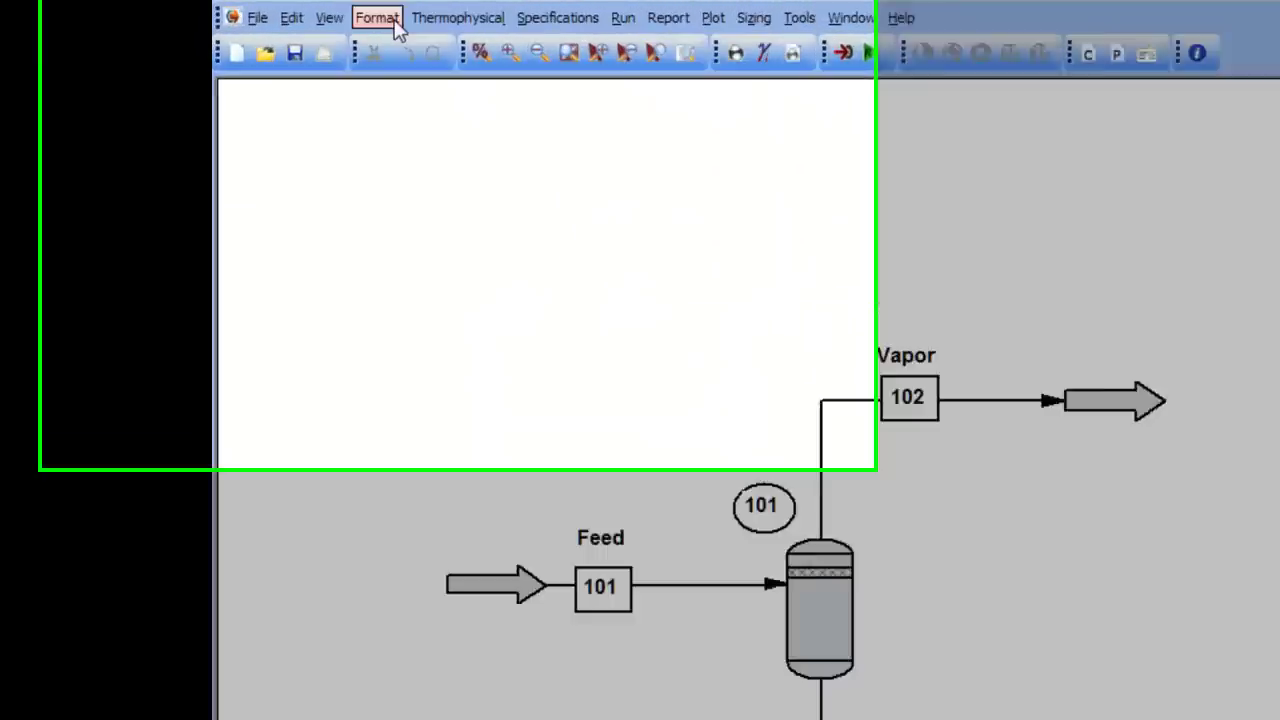
{"action": "left_click", "coordinate": [396, 26]}
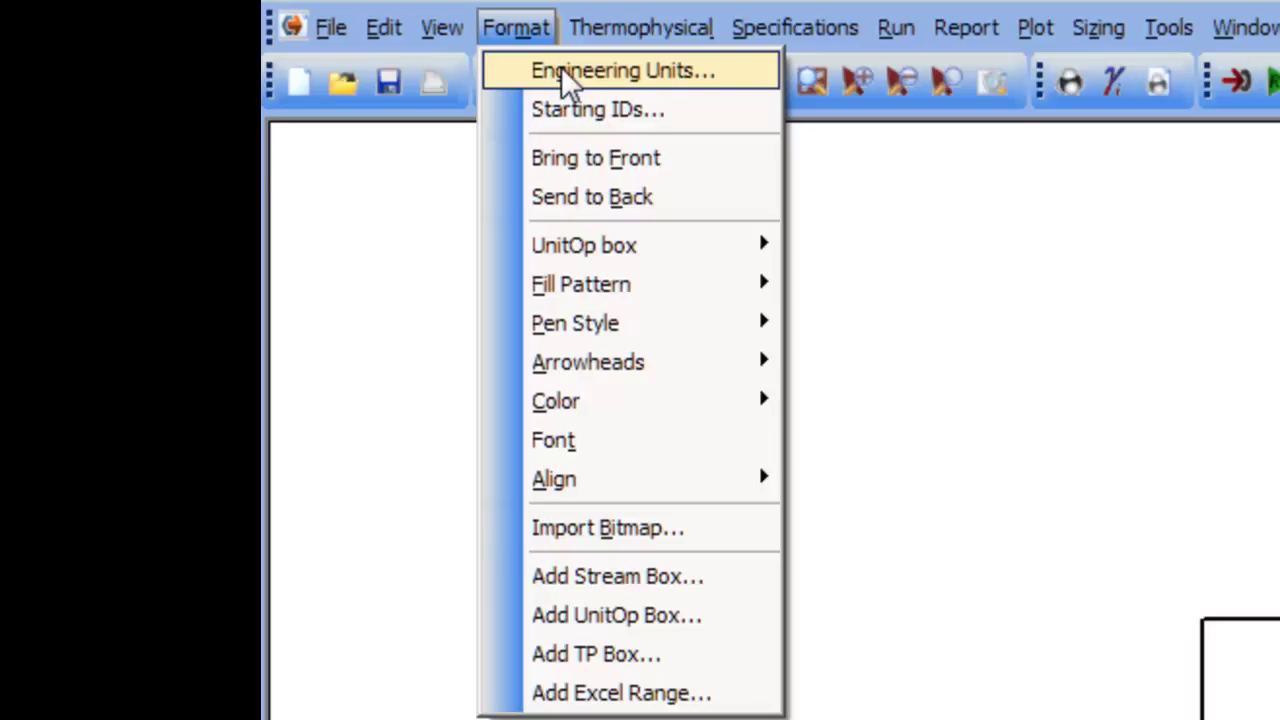
{"action": "left_click", "coordinate": [366, 223]}
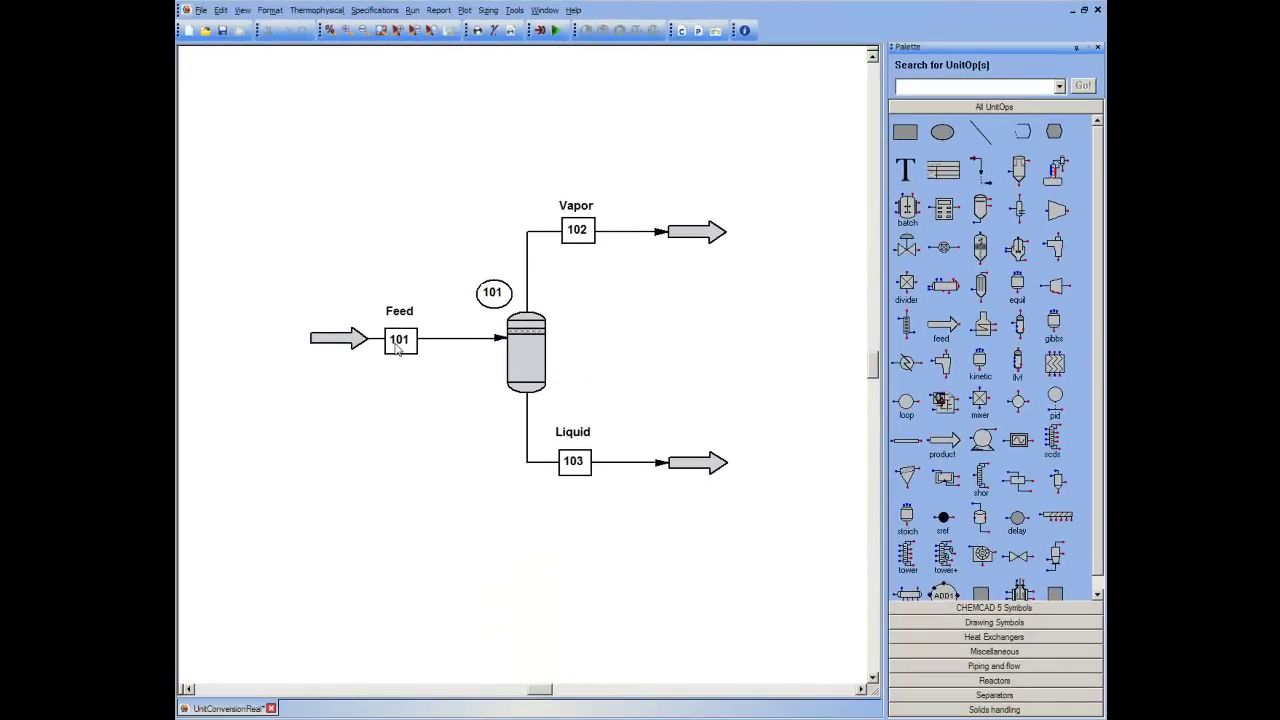
- Make Feed stream 101 show weight-fraction composition and total flow in stdL gpm
{"action": "double_click", "coordinate": [398, 342]}
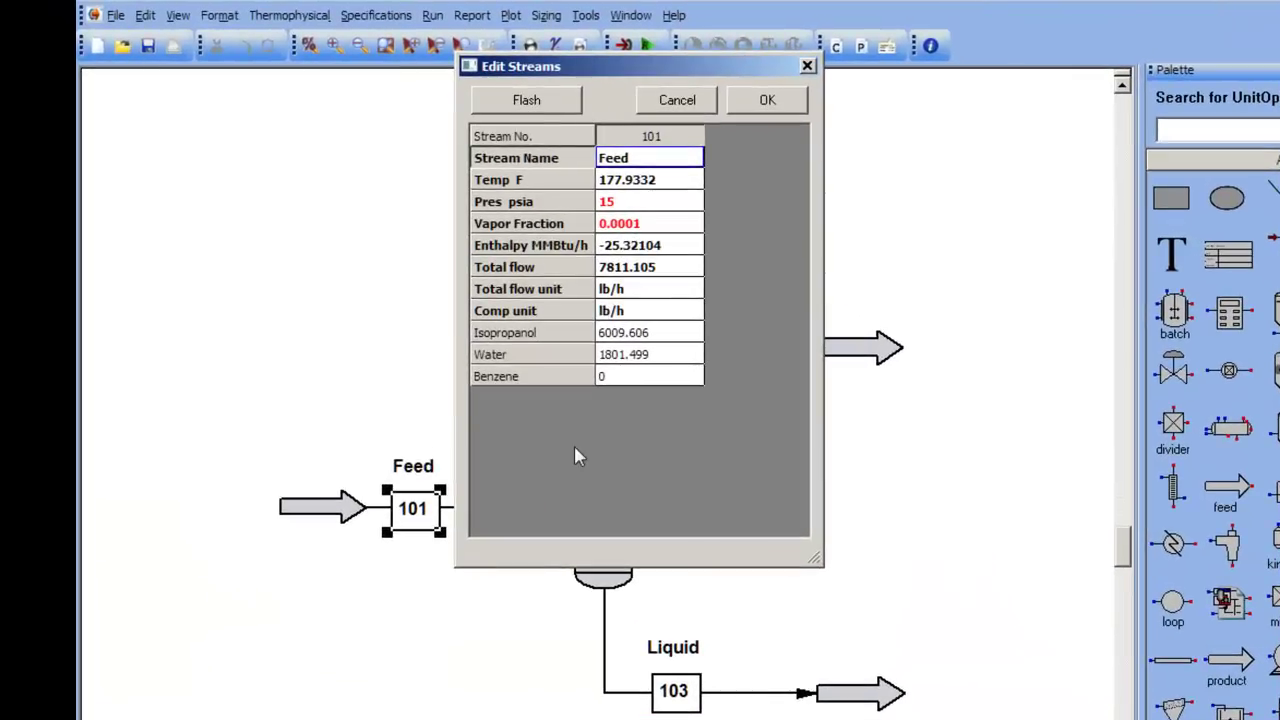
{"action": "left_click", "coordinate": [697, 322]}
{"action": "left_click", "coordinate": [691, 311]}
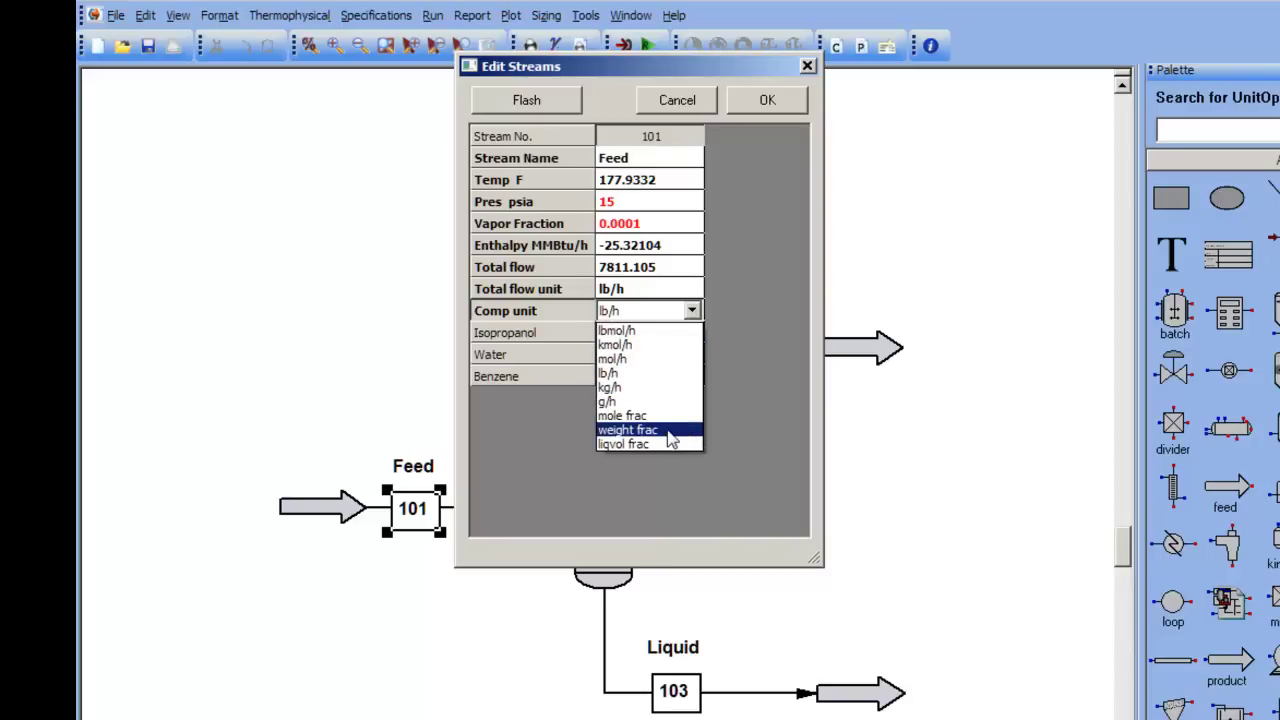
{"action": "left_click", "coordinate": [670, 430]}
{"action": "left_click", "coordinate": [685, 289]}
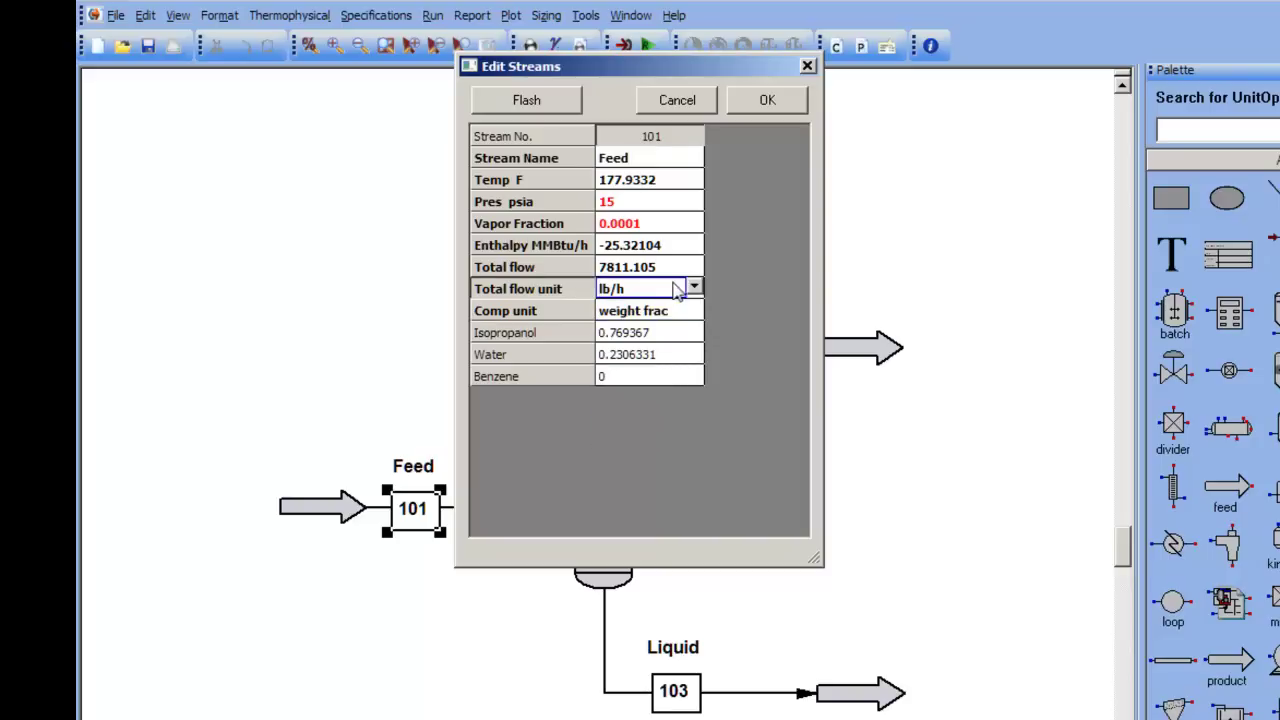
{"action": "left_click", "coordinate": [693, 288]}
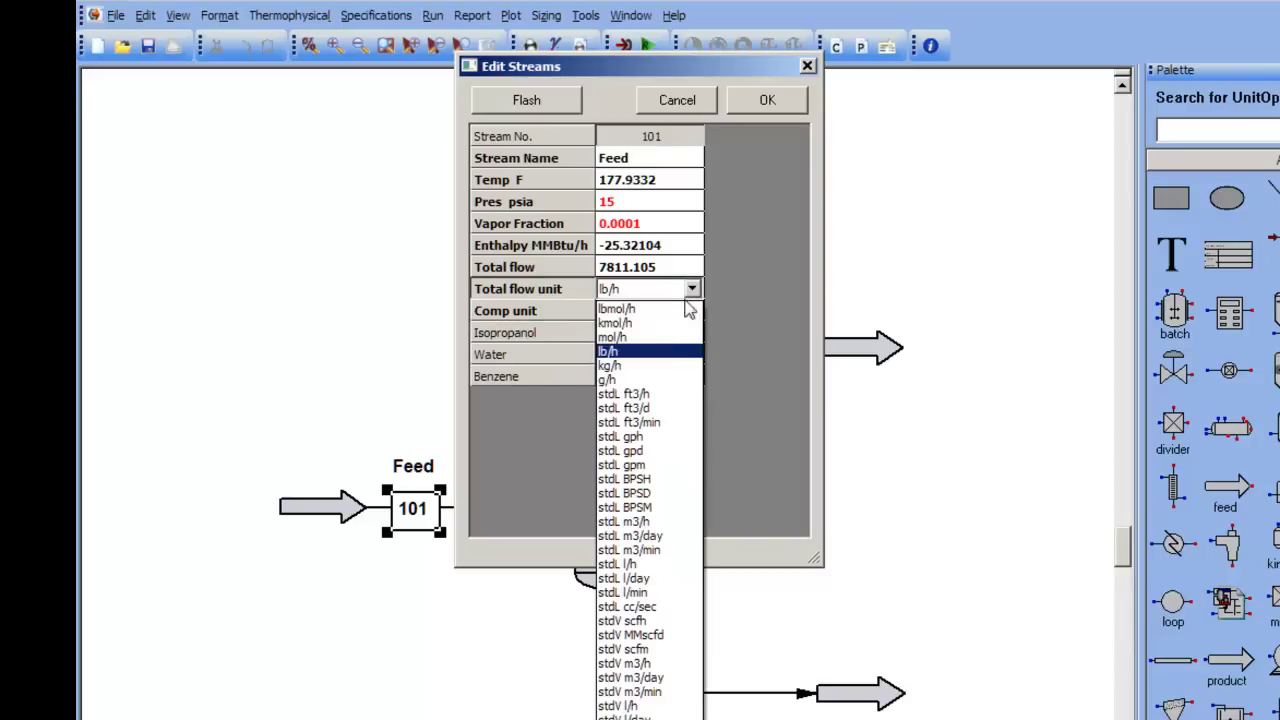
{"action": "left_click", "coordinate": [636, 465]}
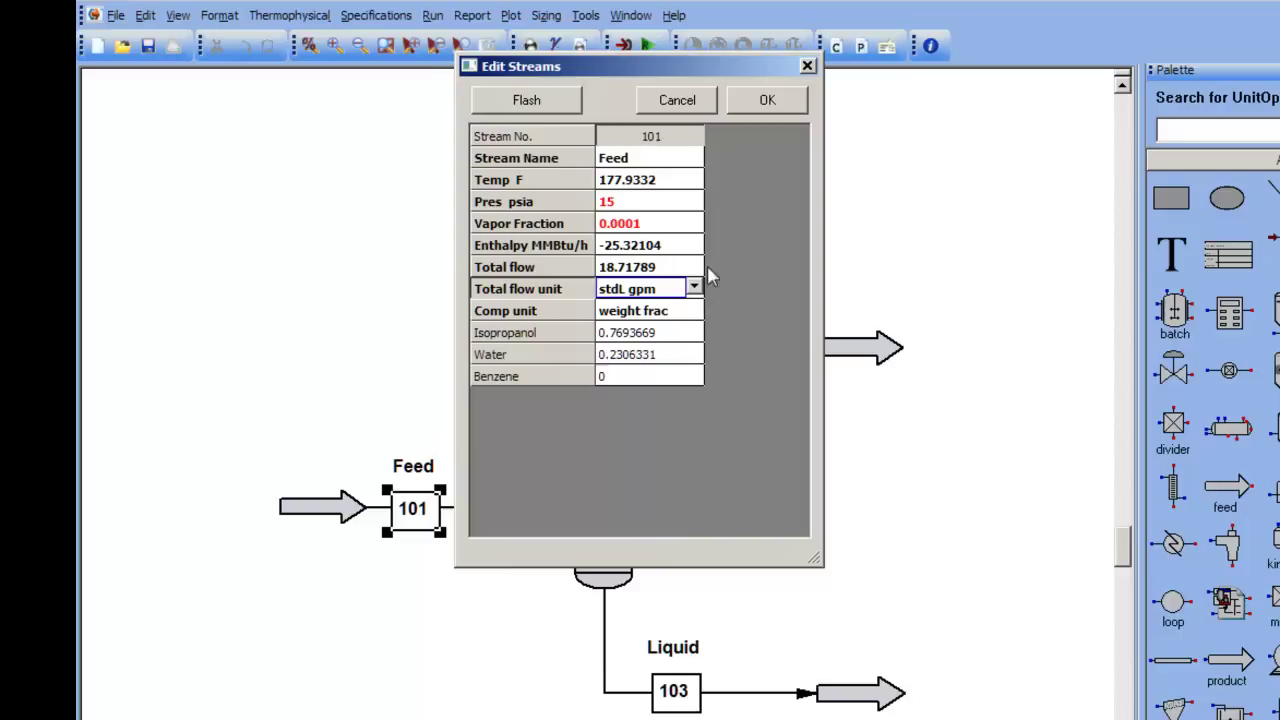
{"action": "left_click", "coordinate": [768, 102]}
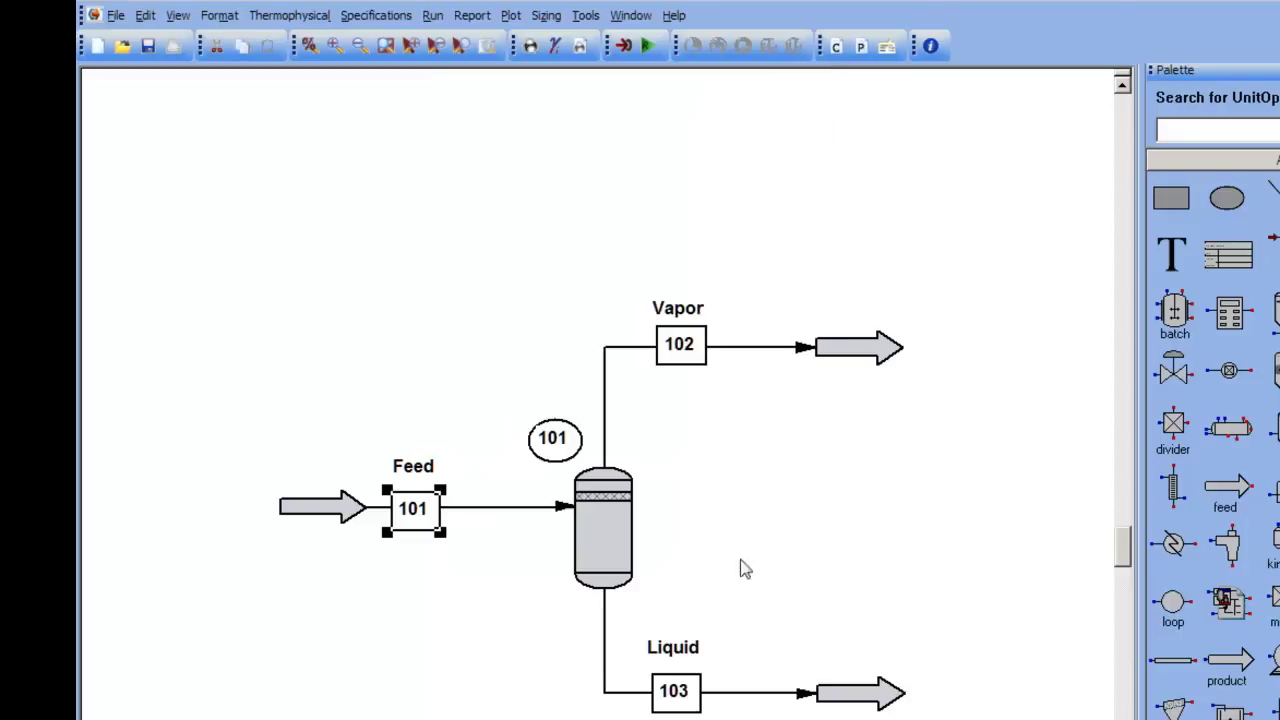
{"action": "left_click", "coordinate": [678, 703]}
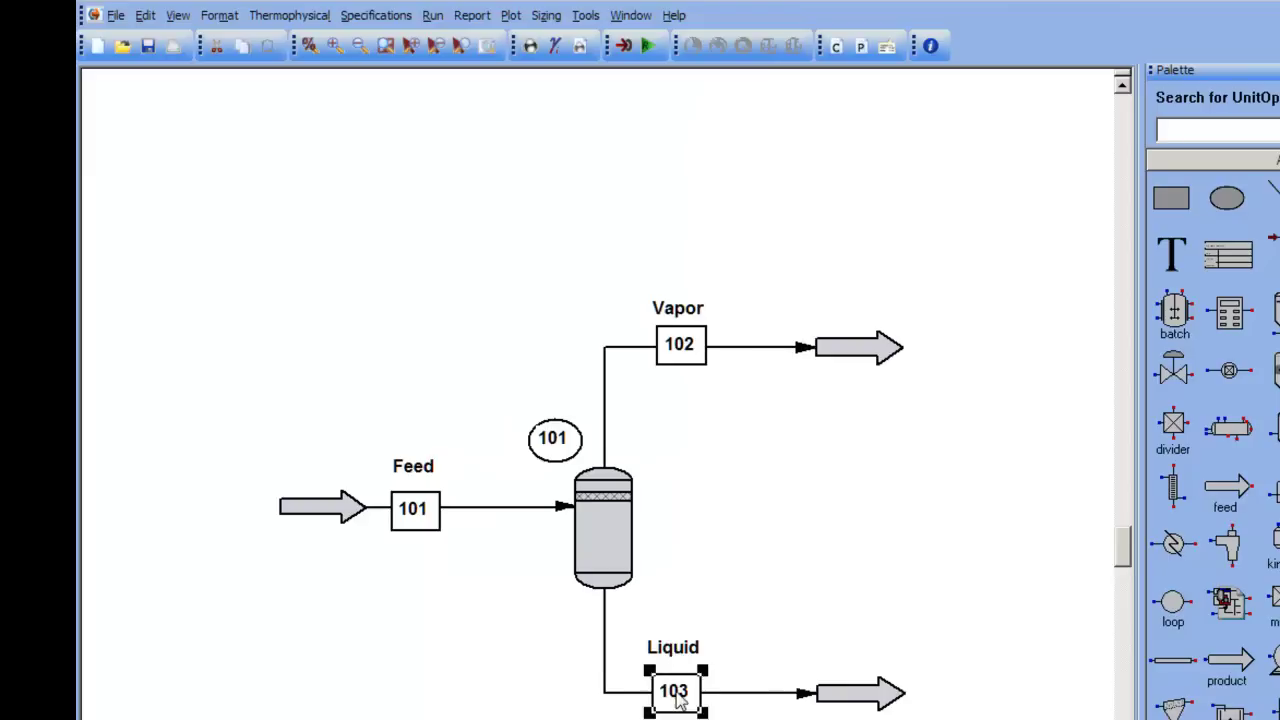
{"action": "double_click", "coordinate": [678, 703]}
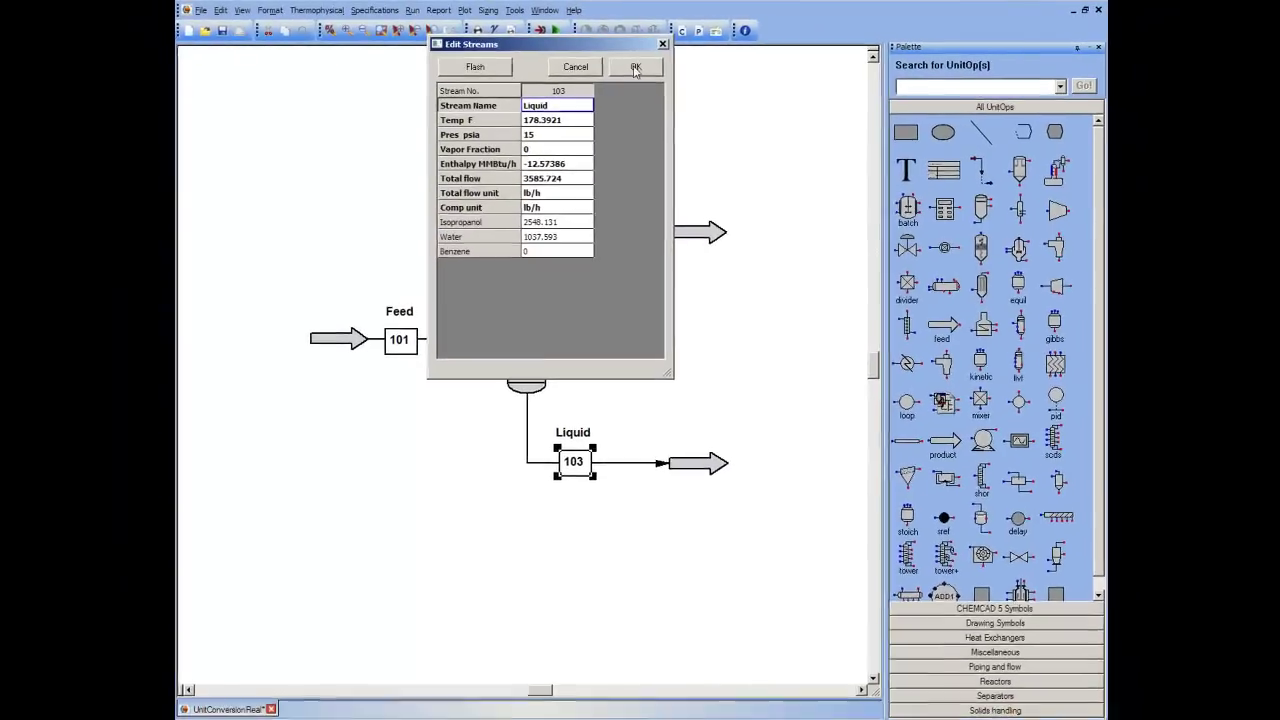
{"action": "left_click", "coordinate": [635, 67]}
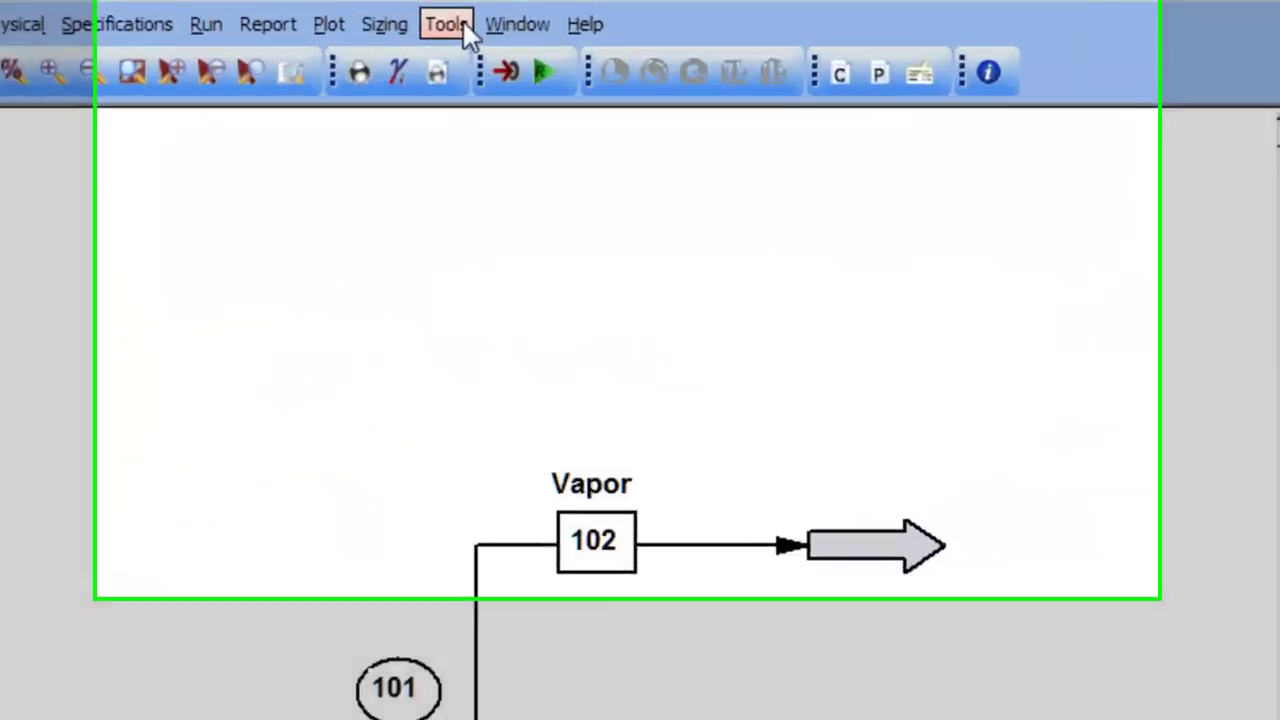
- In the Units Calculator's Temperature converter, enter 200 F to get 93.3333 C, 366.483 K, 659.67 R
{"action": "left_click", "coordinate": [516, 11]}
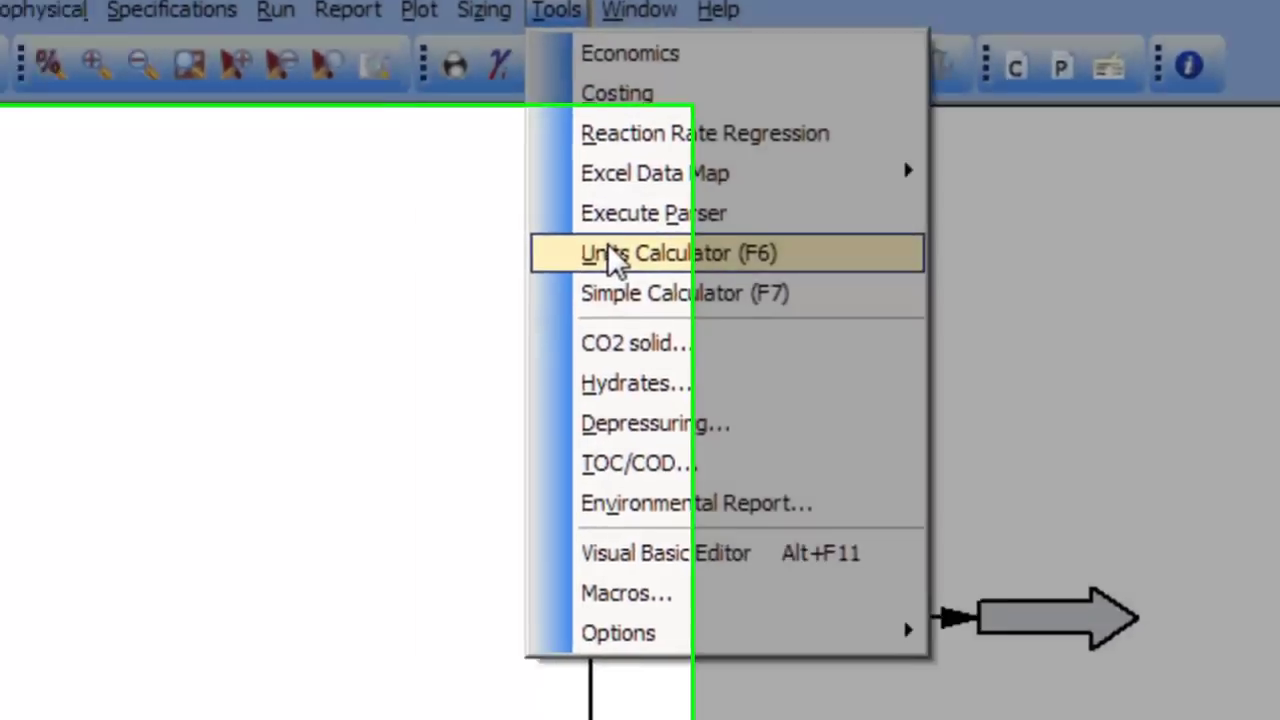
{"action": "left_click", "coordinate": [490, 282]}
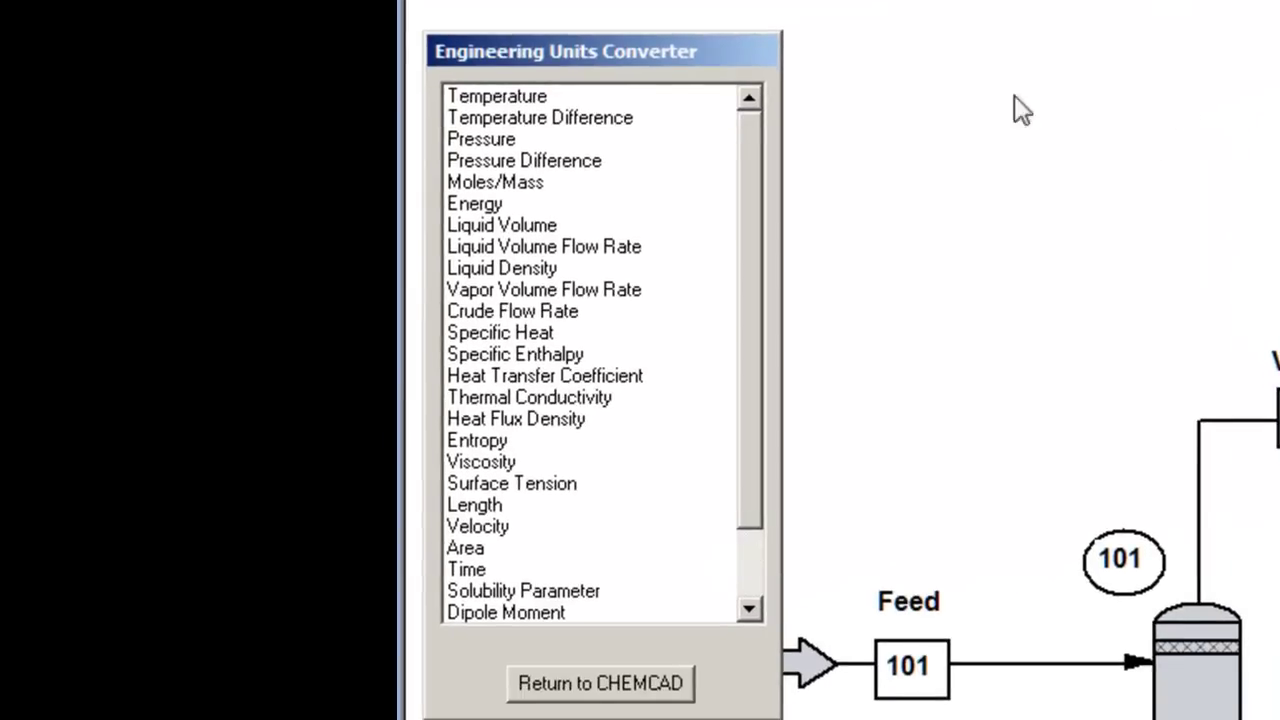
{"action": "double_click", "coordinate": [440, 115]}
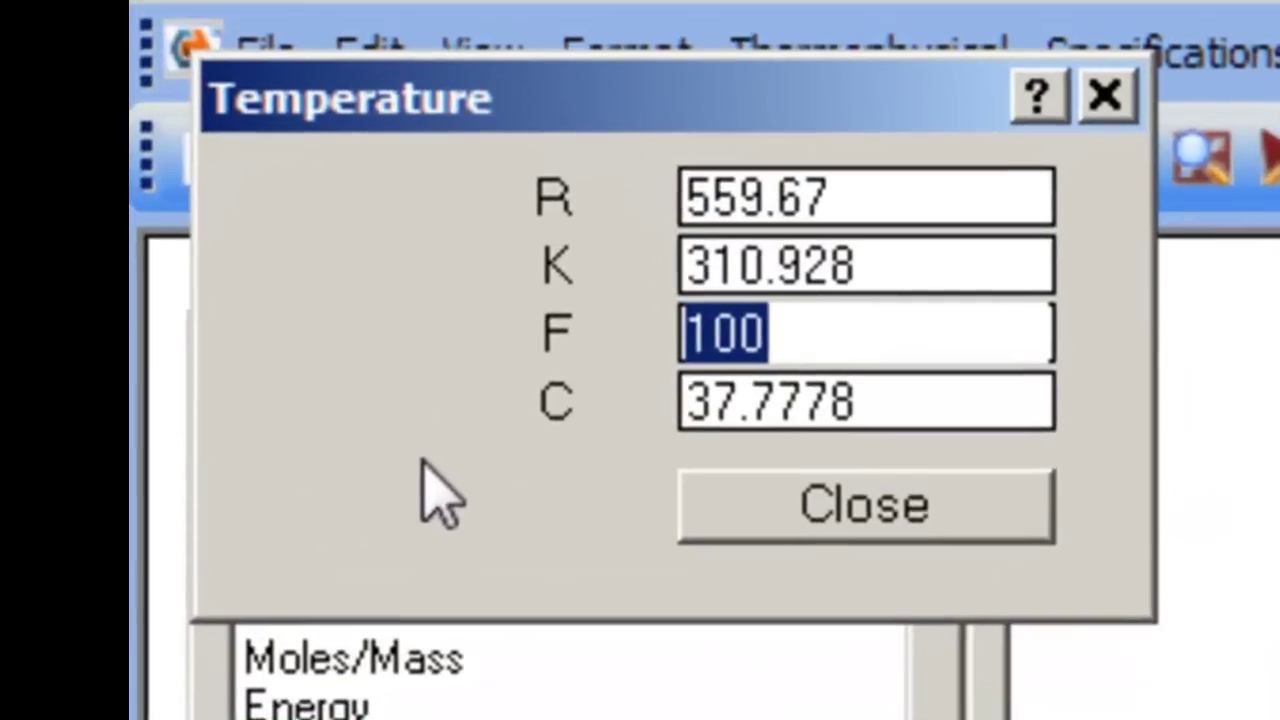
{"action": "left_click_drag", "start_coordinate": [770, 142], "coordinate": [601, 136]}
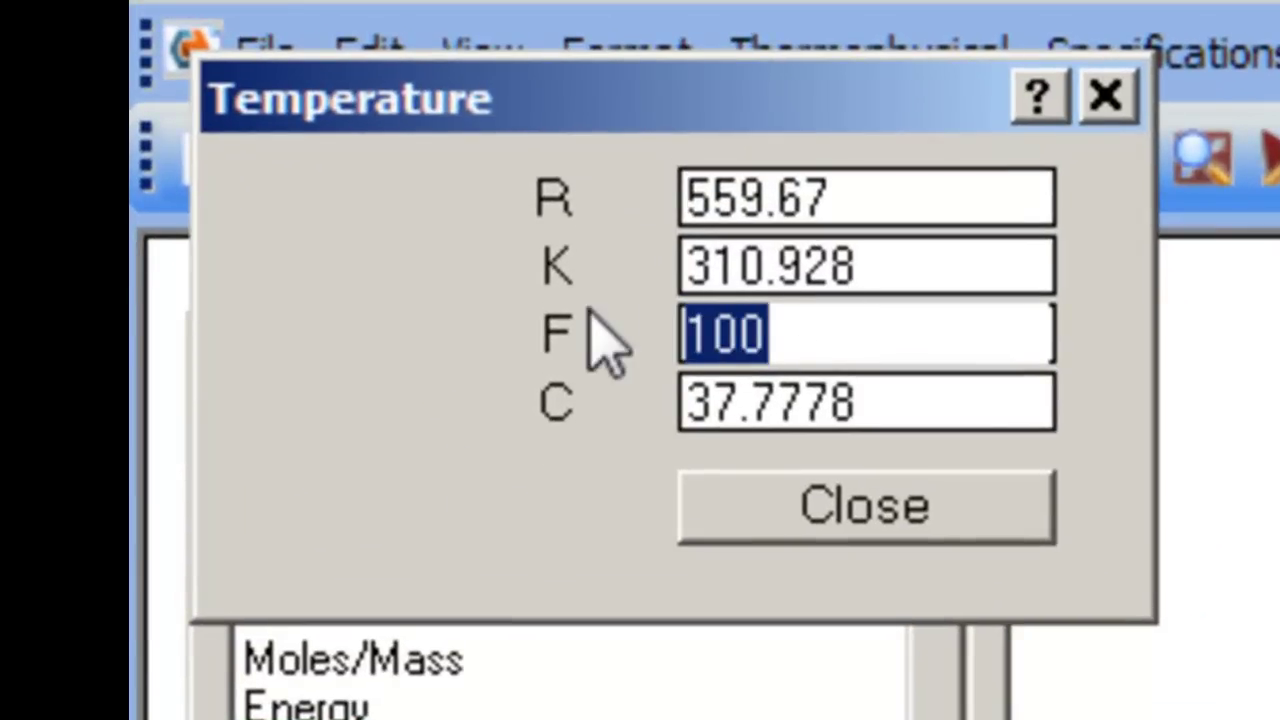
{"action": "type", "text": "200"}
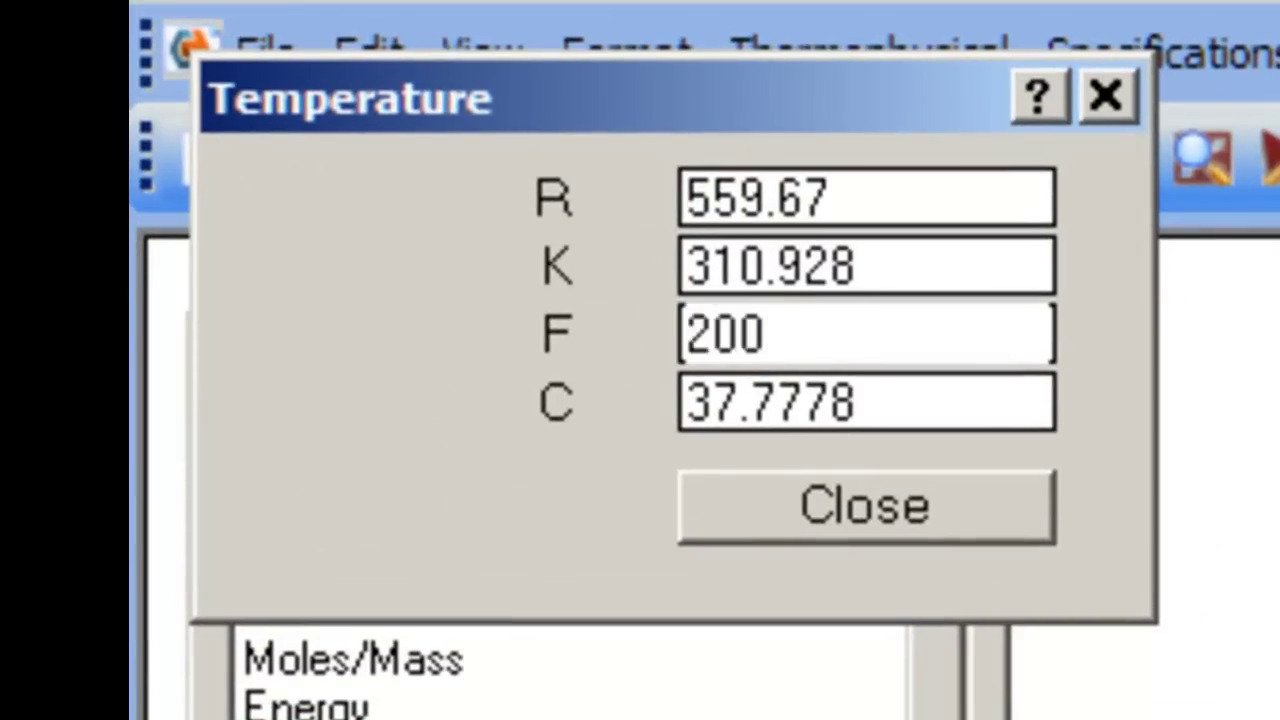
{"action": "key", "text": "Return"}
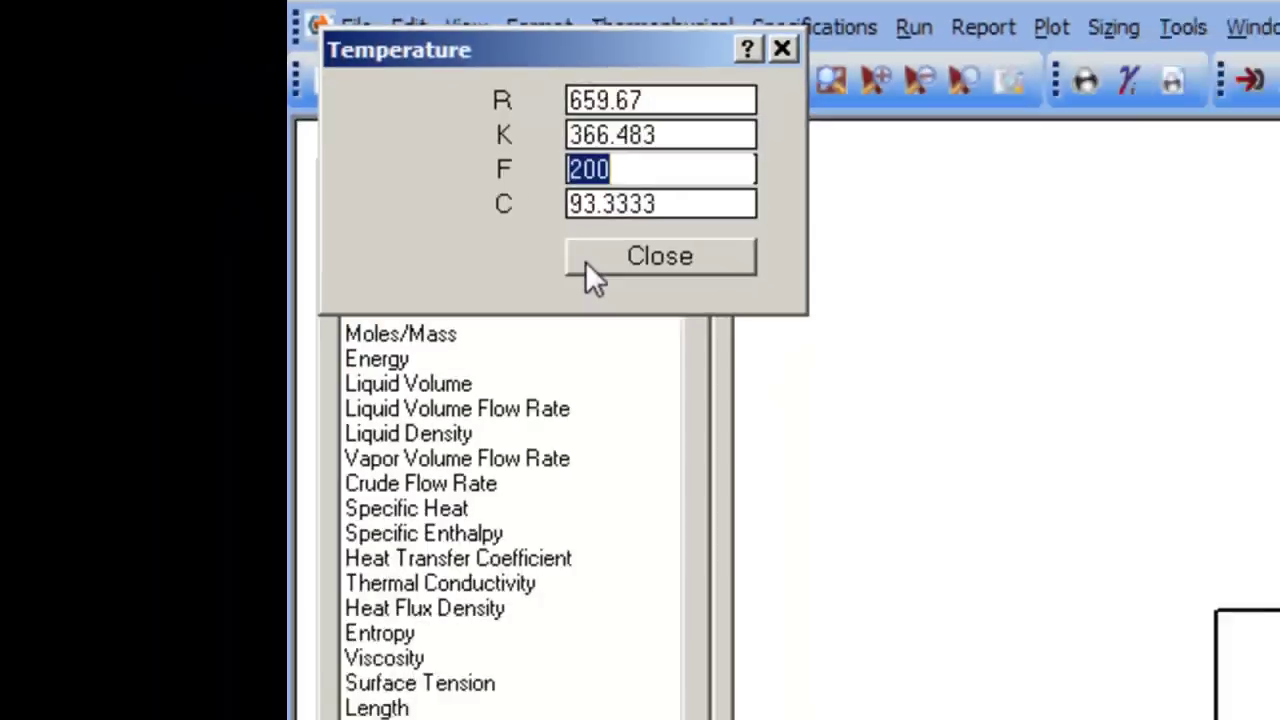
{"action": "left_click", "coordinate": [719, 518]}
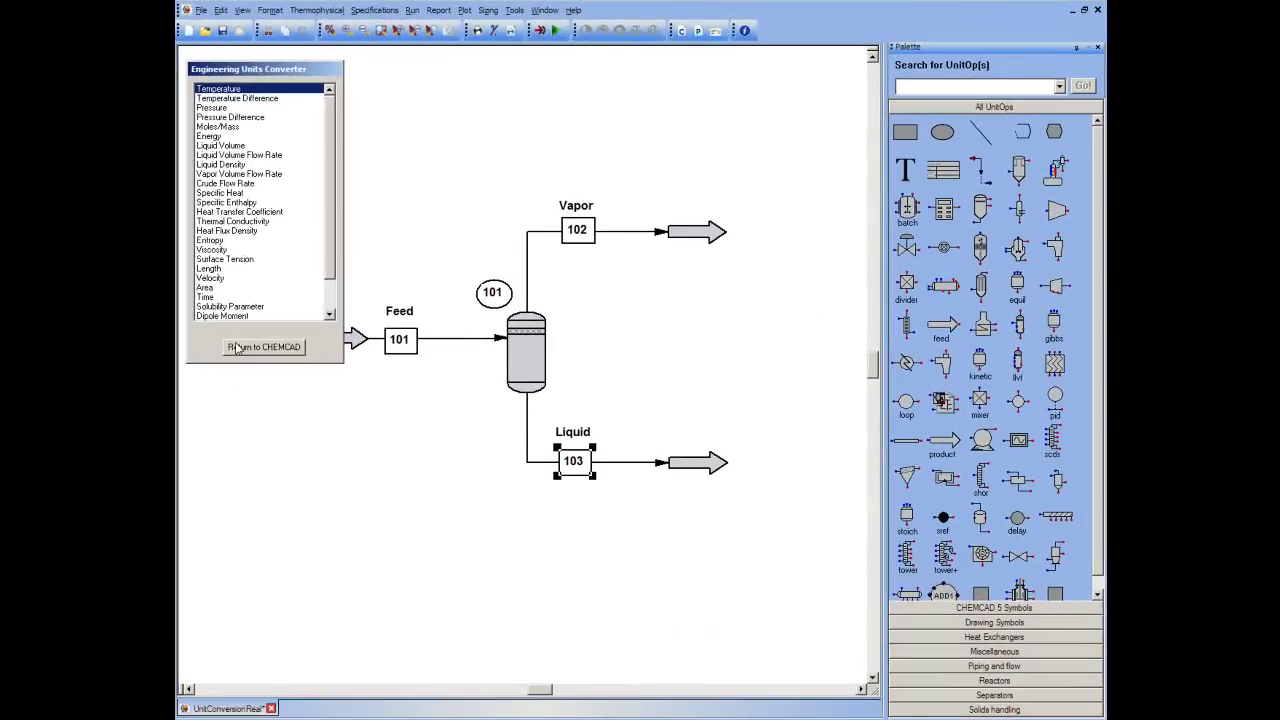
{"action": "left_click", "coordinate": [472, 661]}
- Load the English unit set and save it as the default units
{"action": "left_click", "coordinate": [397, 263]}
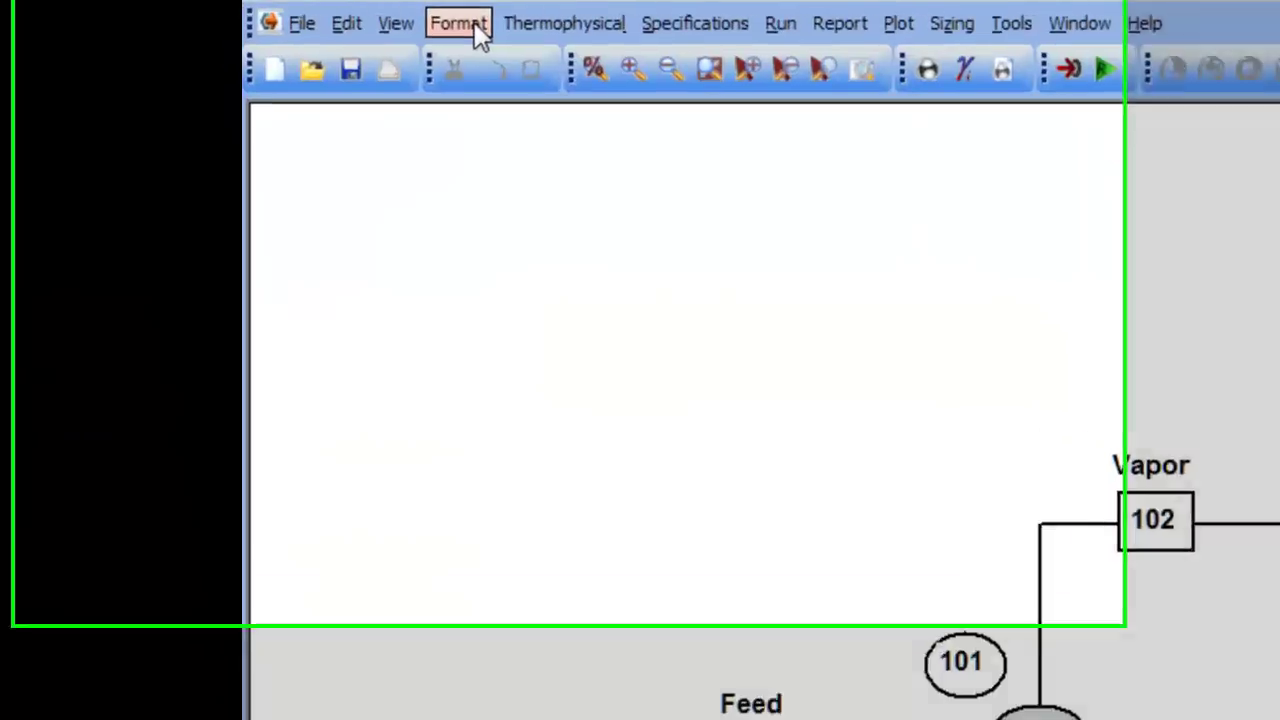
{"action": "left_click", "coordinate": [272, 11]}
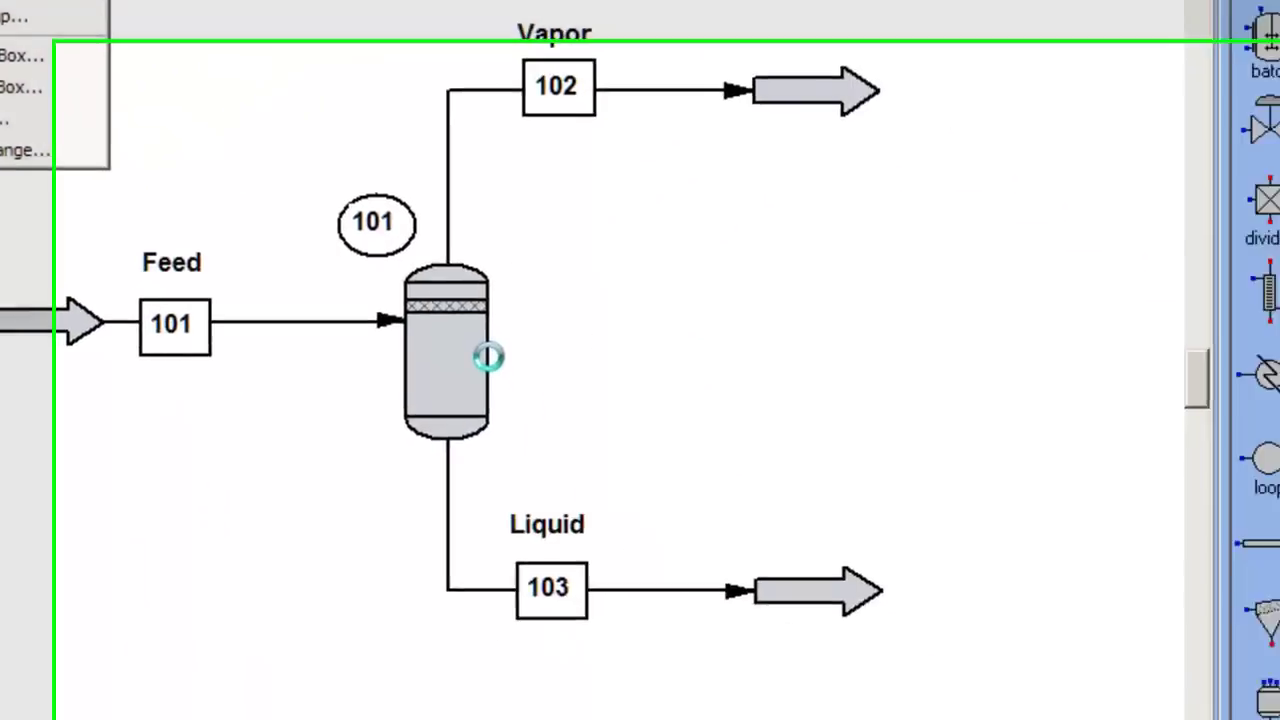
{"action": "left_click", "coordinate": [518, 6]}
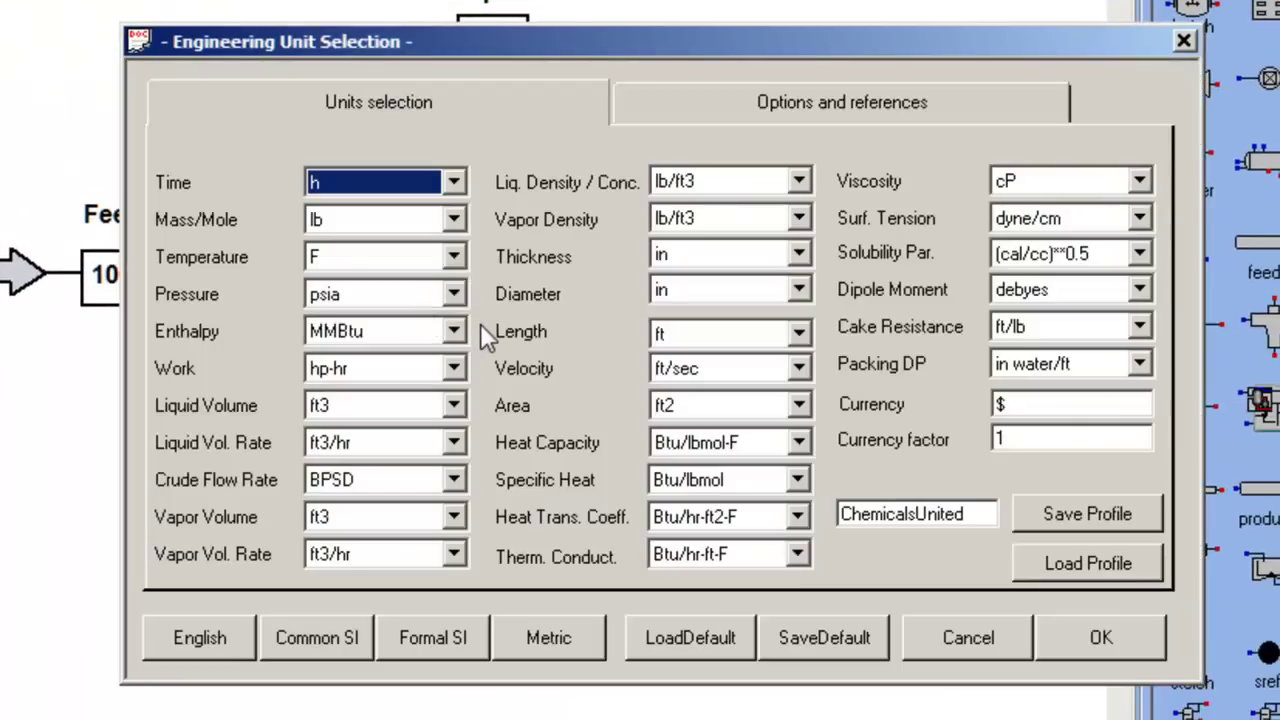
{"action": "left_click", "coordinate": [212, 648]}
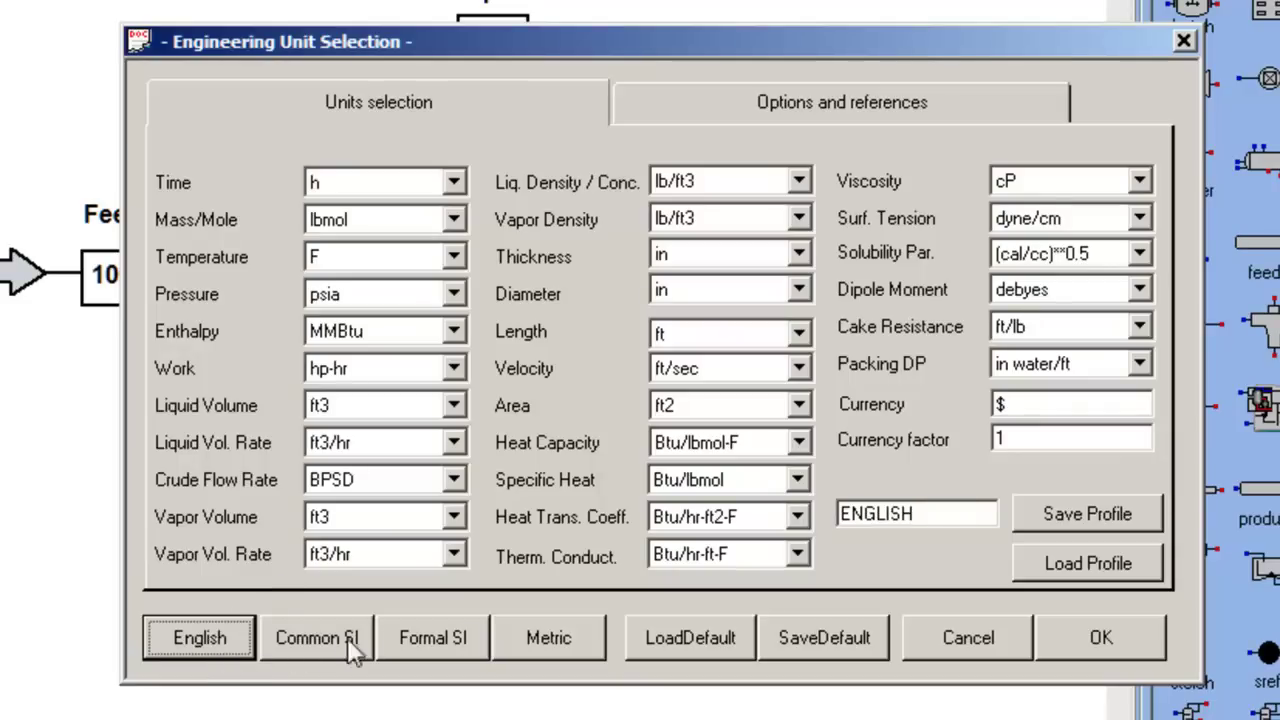
{"action": "left_click", "coordinate": [818, 648]}
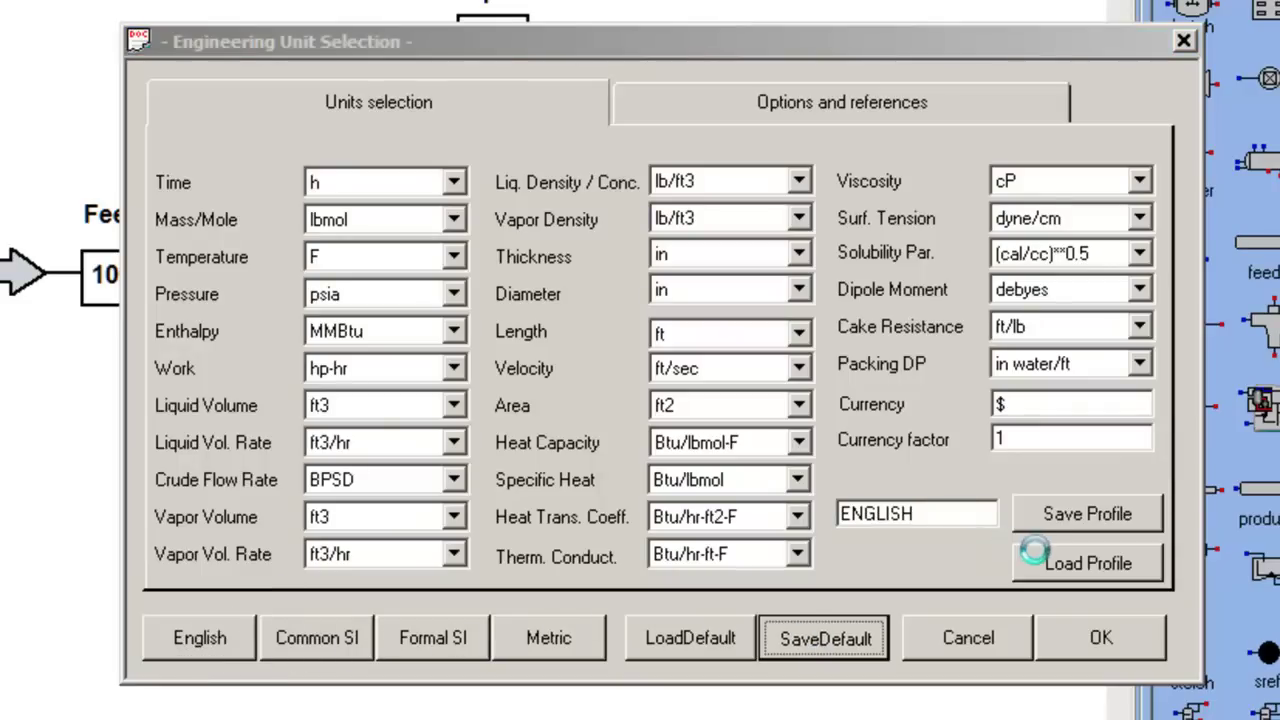
- Load the ChemicalsUnited units profile and apply it to the flowsheet
{"action": "left_click", "coordinate": [1052, 565]}
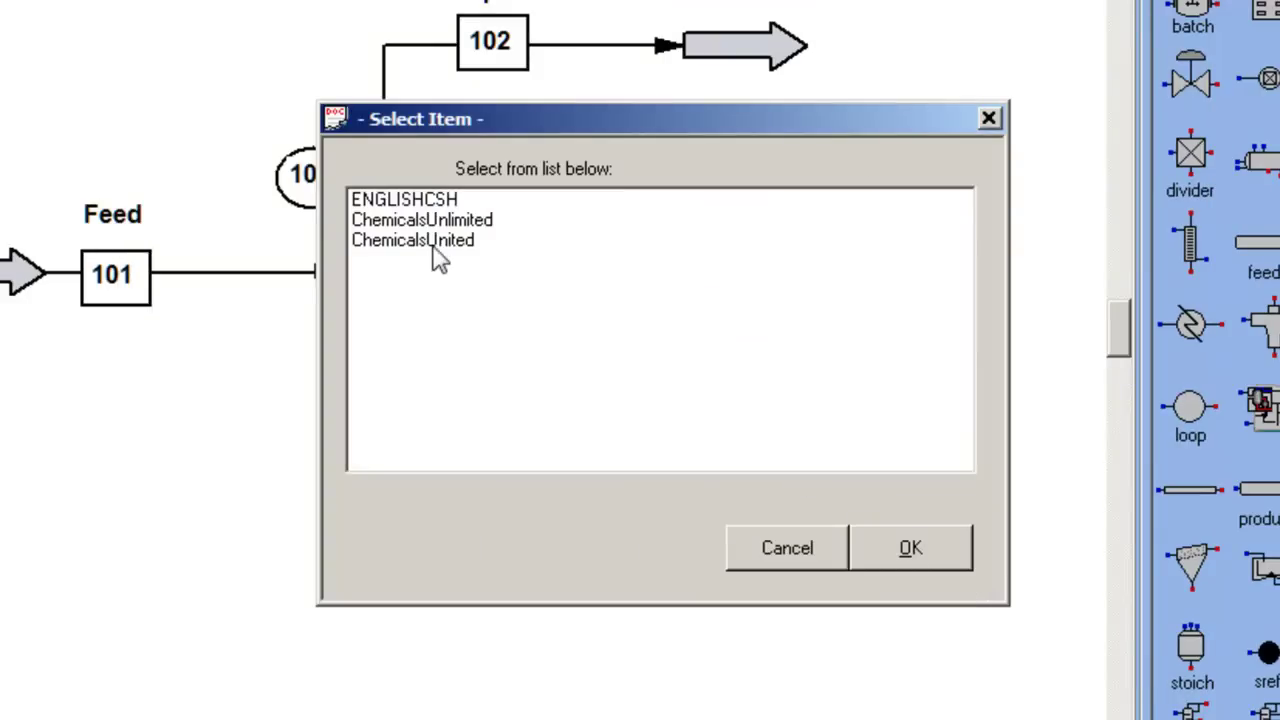
{"action": "left_click", "coordinate": [436, 250]}
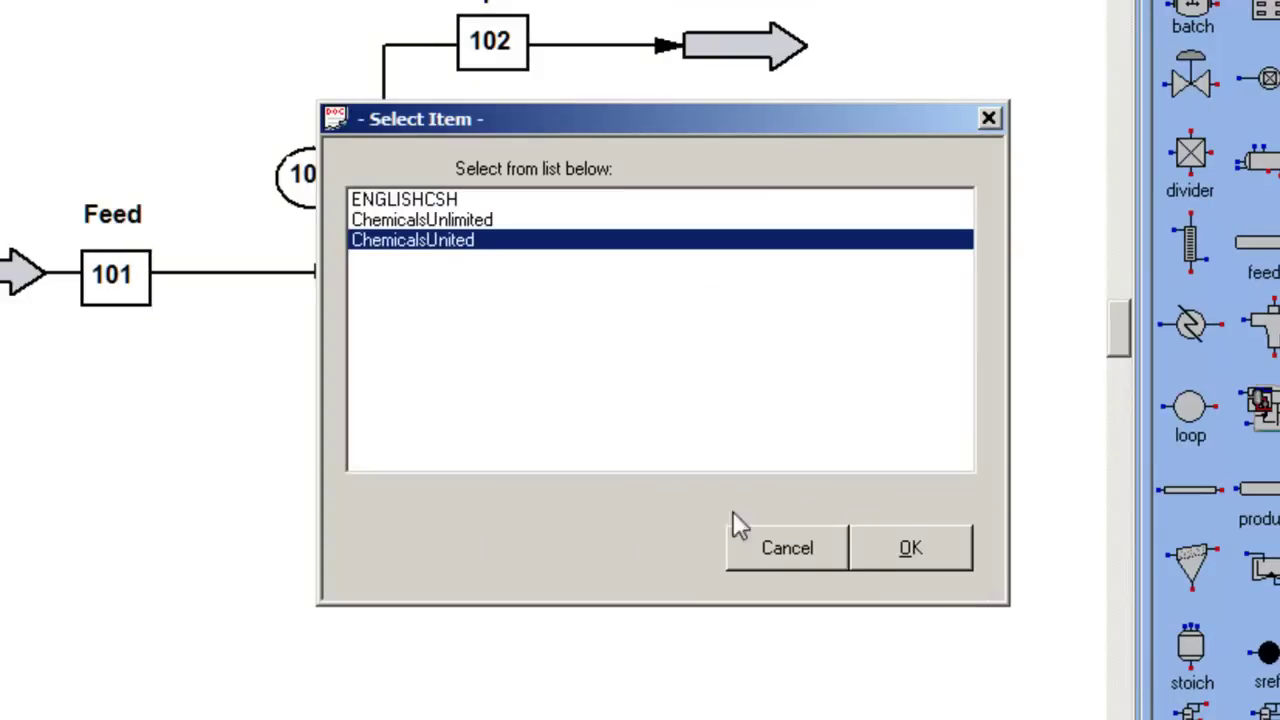
{"action": "left_click", "coordinate": [900, 548]}
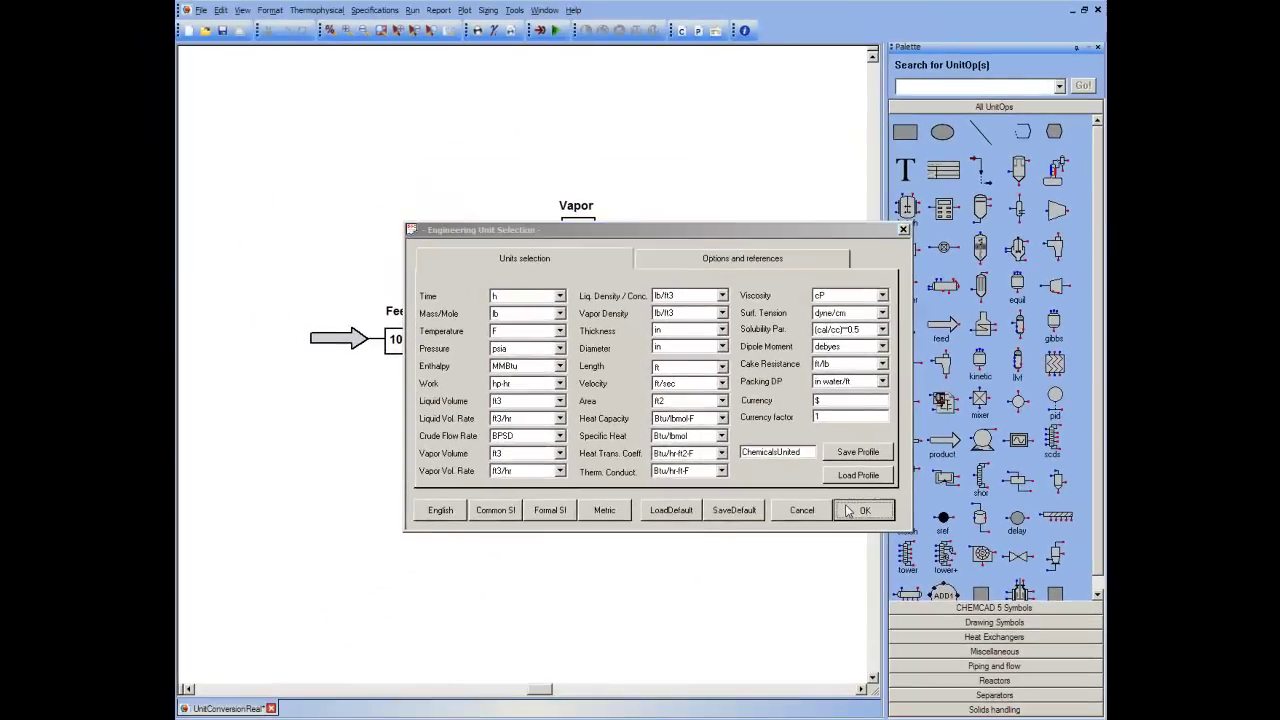
{"action": "left_click", "coordinate": [1058, 627]}
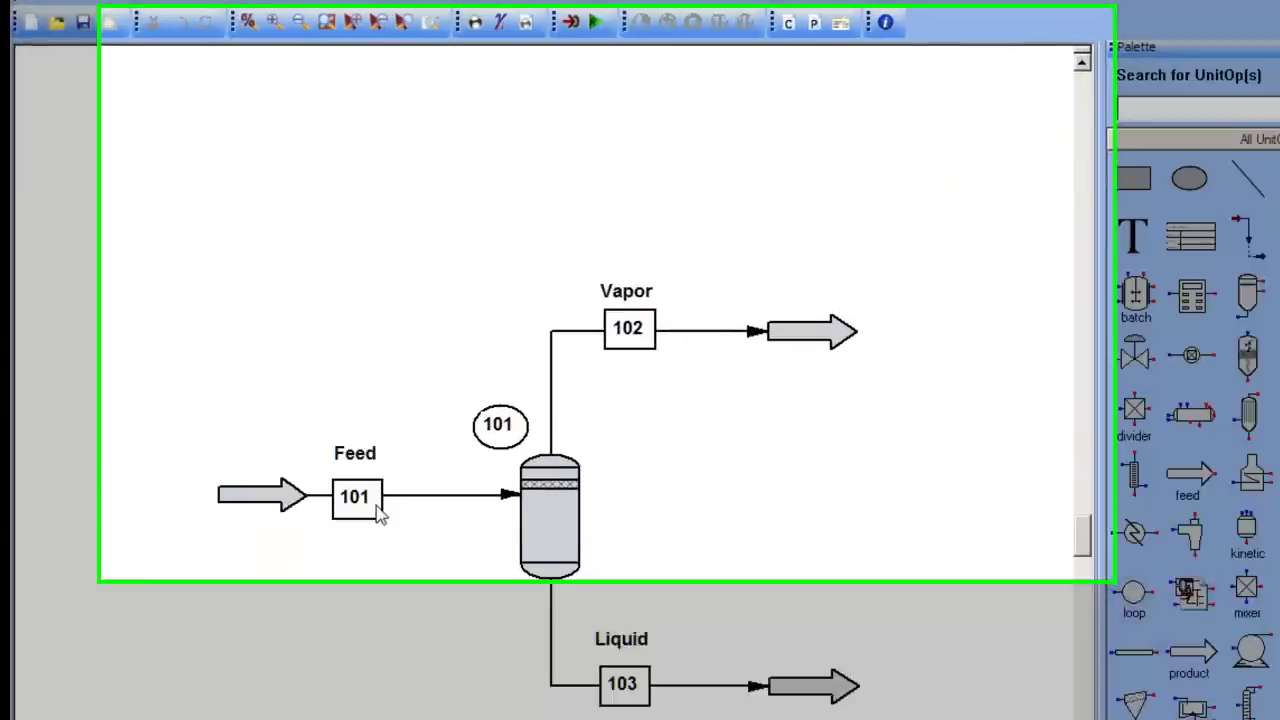
{"action": "double_click", "coordinate": [414, 347]}
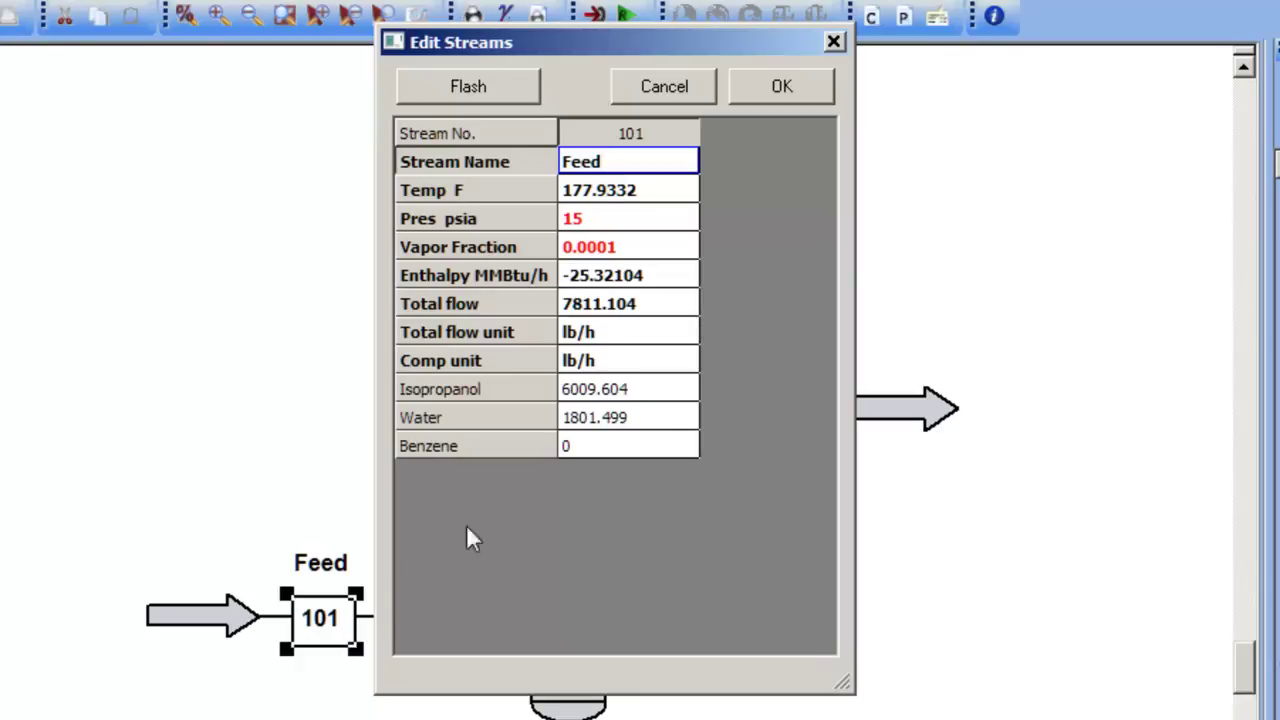
{"action": "left_click", "coordinate": [686, 361]}
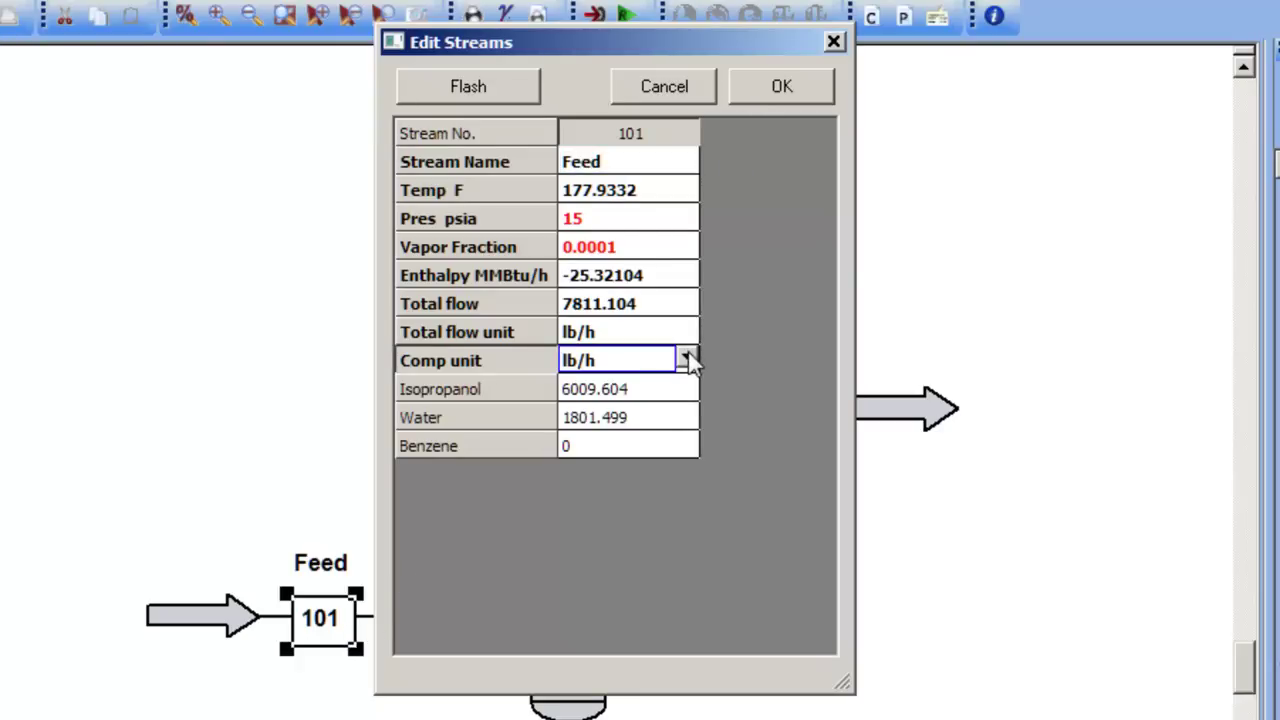
{"action": "left_click", "coordinate": [686, 360]}
{"action": "left_click", "coordinate": [686, 360]}
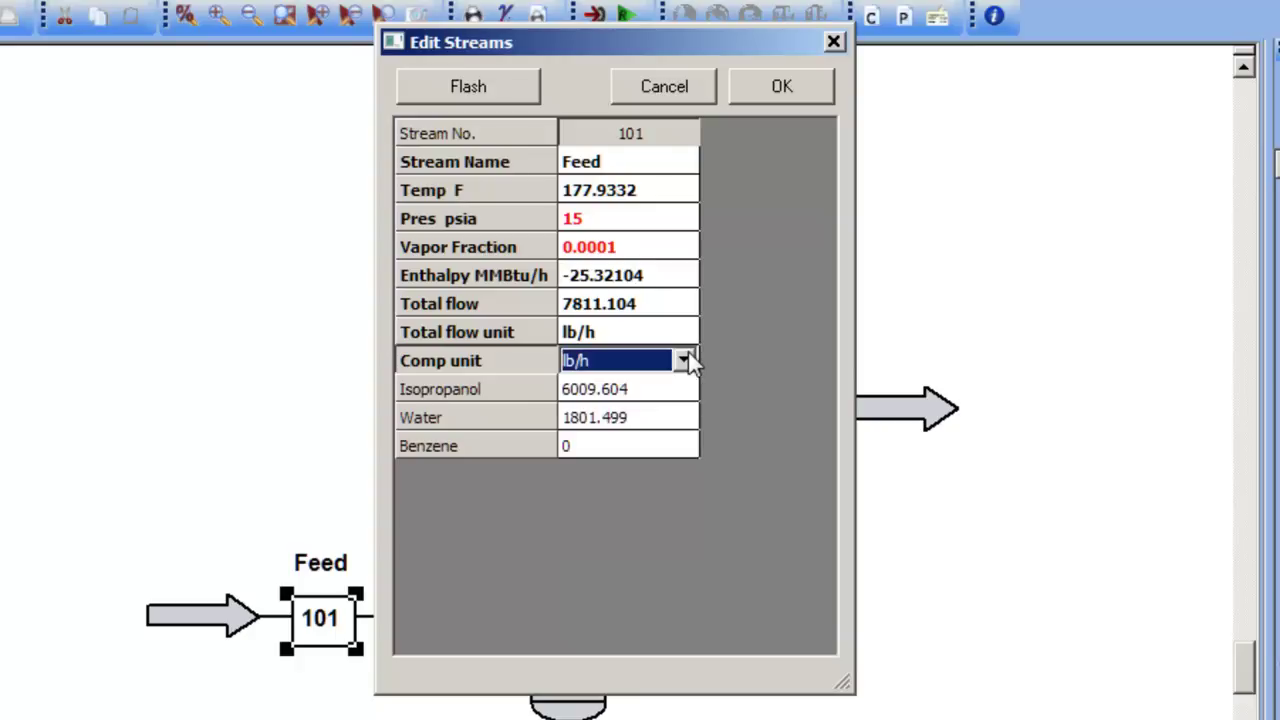
{"action": "left_click", "coordinate": [688, 336]}
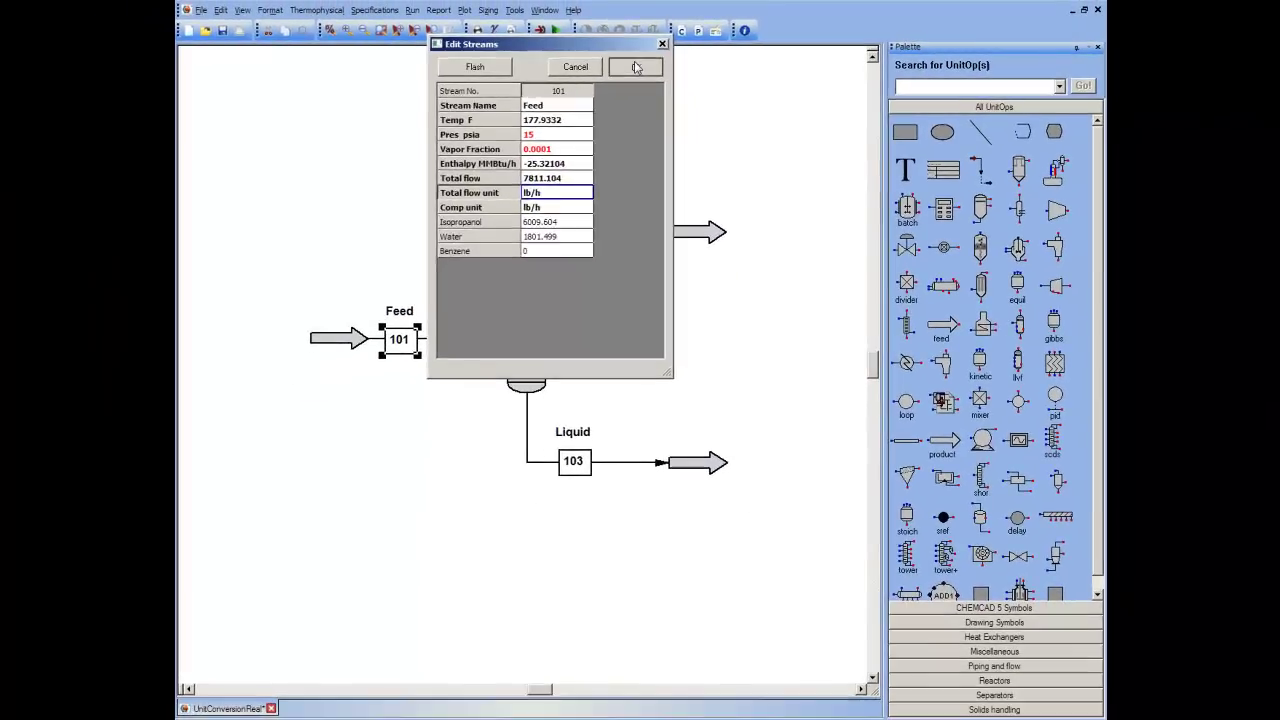
{"action": "left_click", "coordinate": [636, 67]}
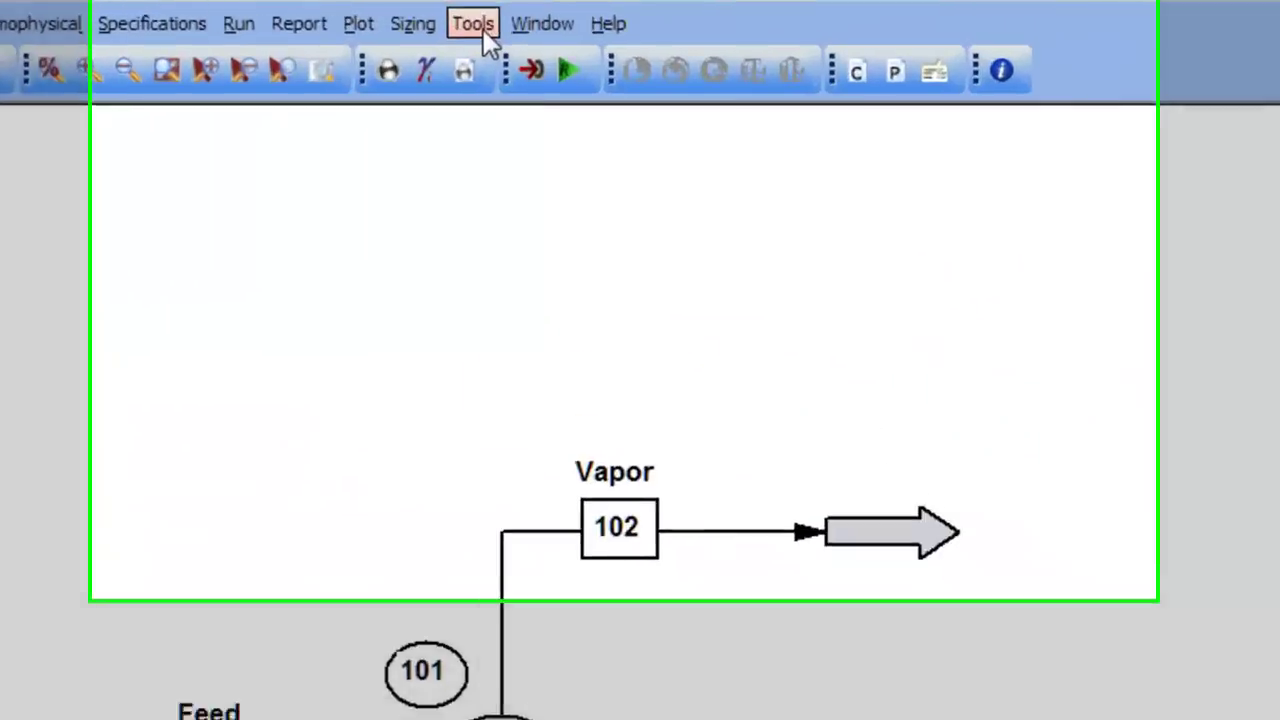
{"action": "left_click", "coordinate": [514, 10]}
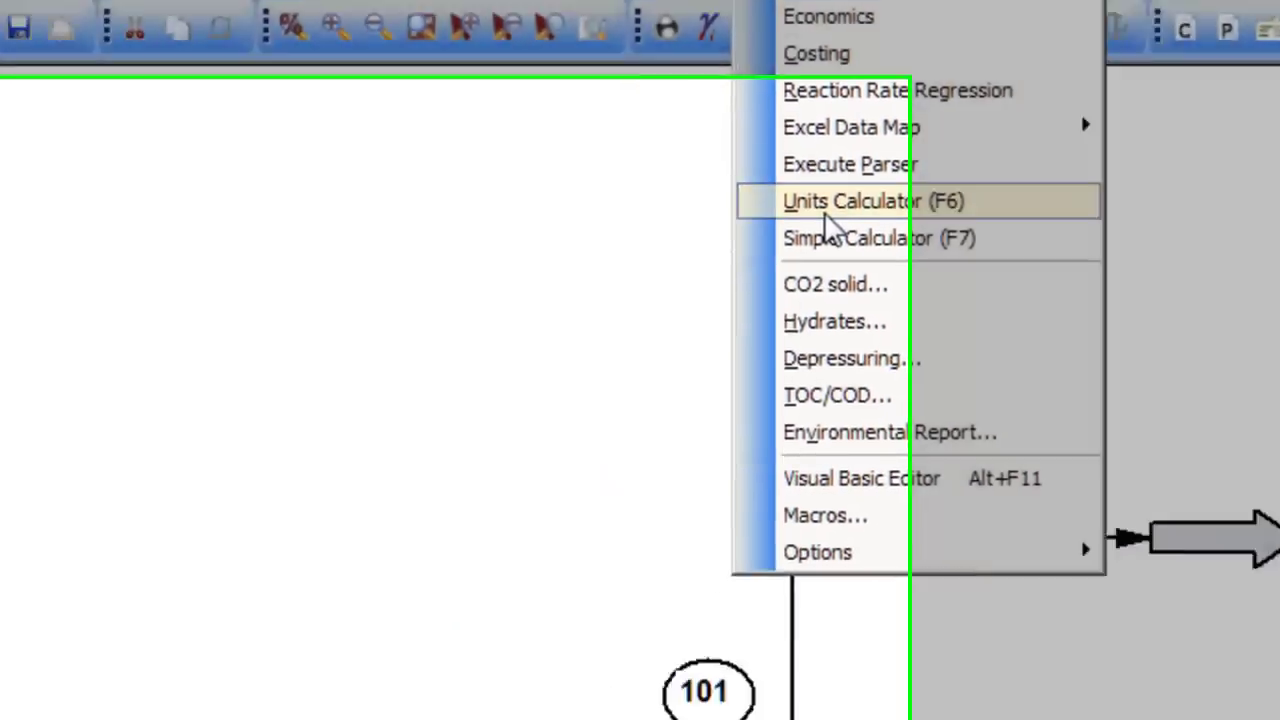
{"action": "left_click", "coordinate": [826, 212]}
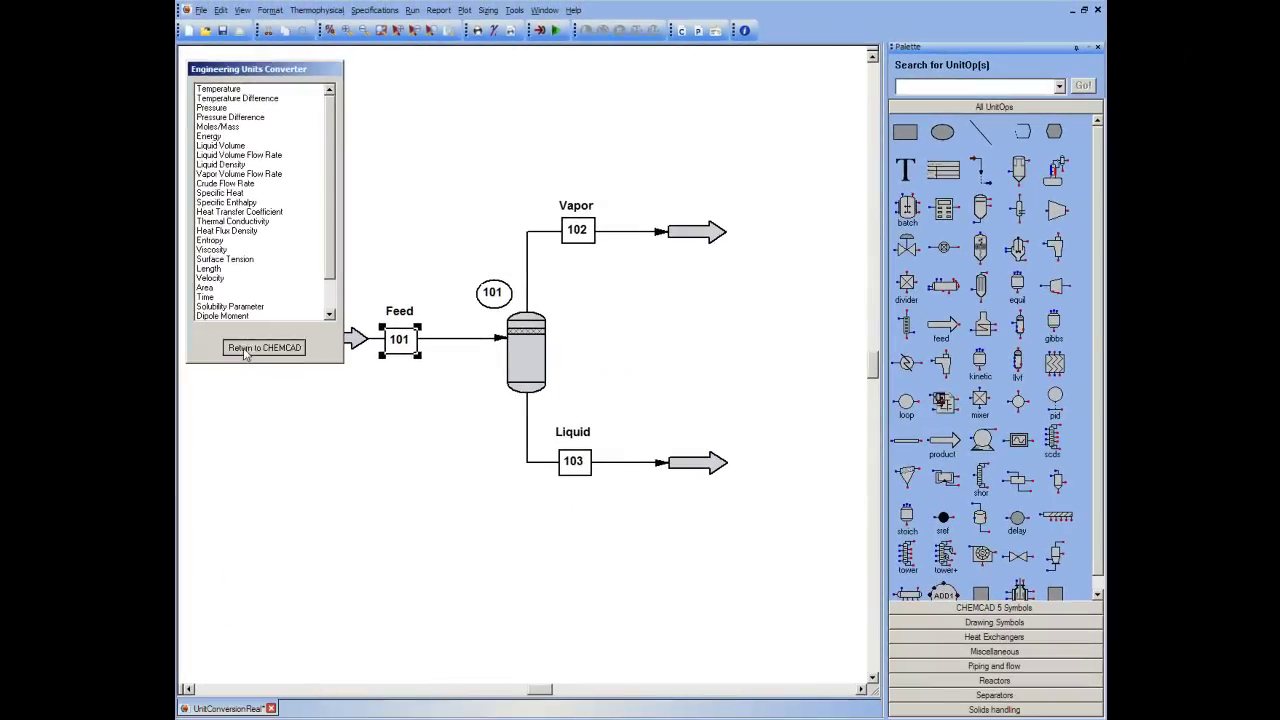
{"action": "left_click", "coordinate": [545, 660]}
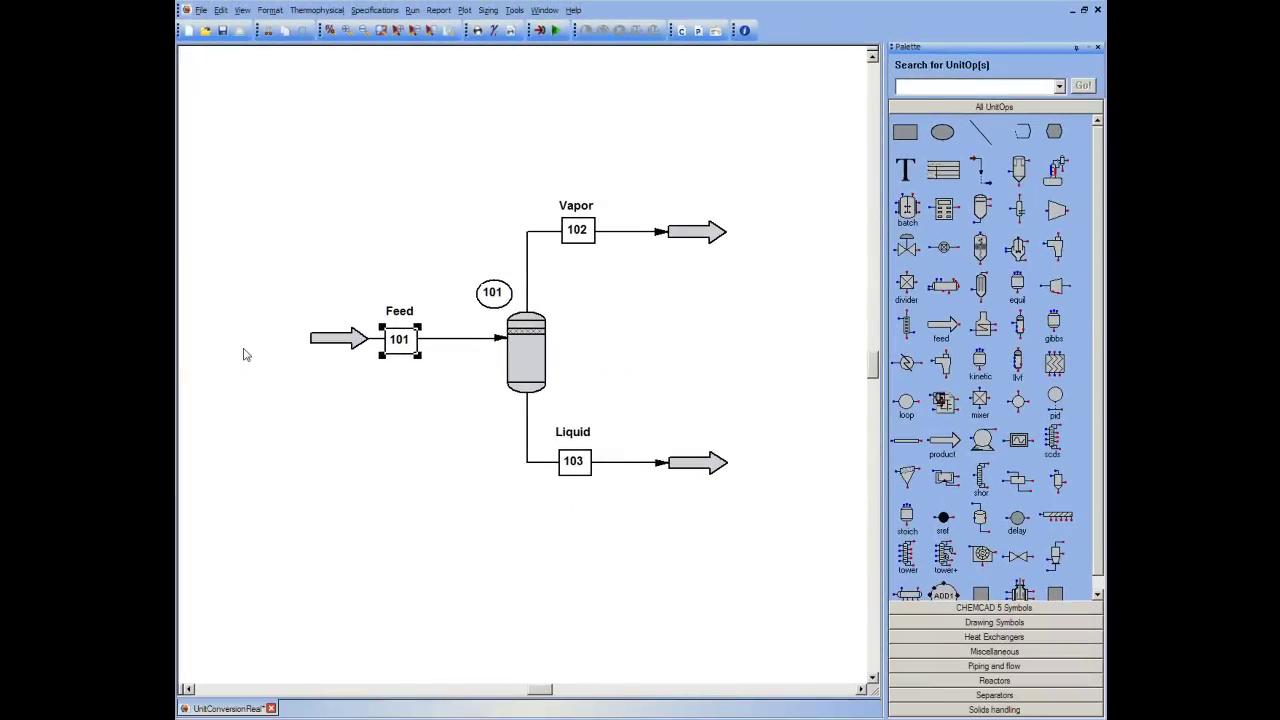